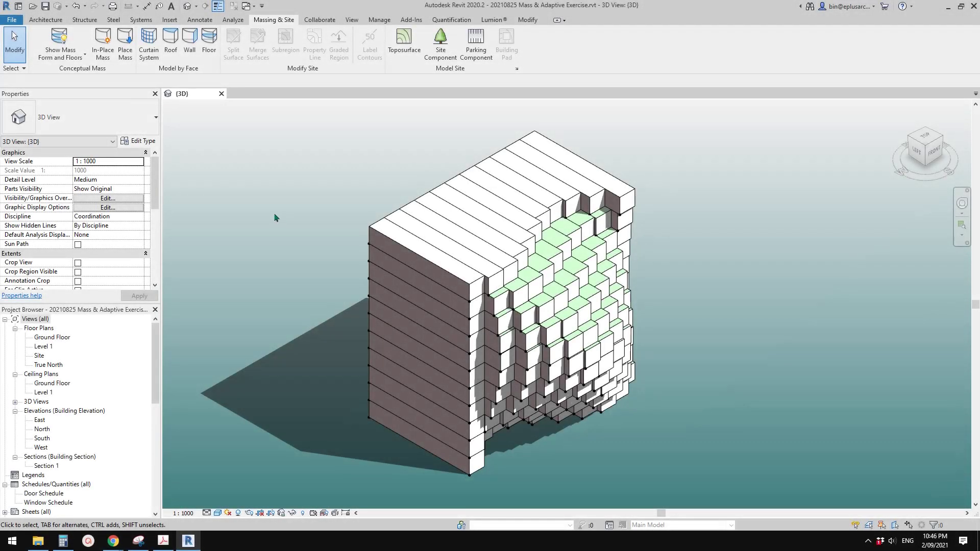
- Examine the finished stepped-block mass in the 3D view, checking its projecting boxes and stacked rows
middle_drag(310, 258, 314, 255)
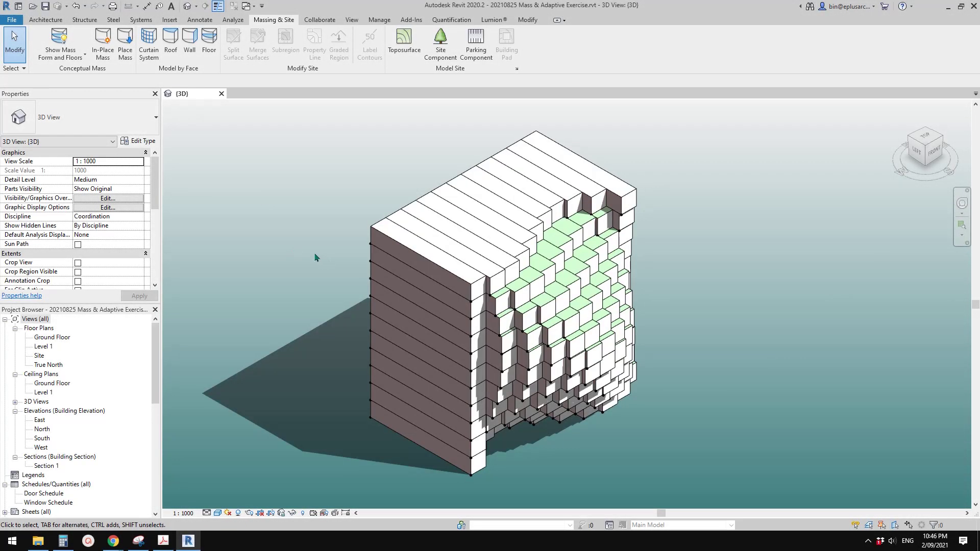
middle_drag(378, 275, 385, 267)
middle_drag(687, 382, 669, 359)
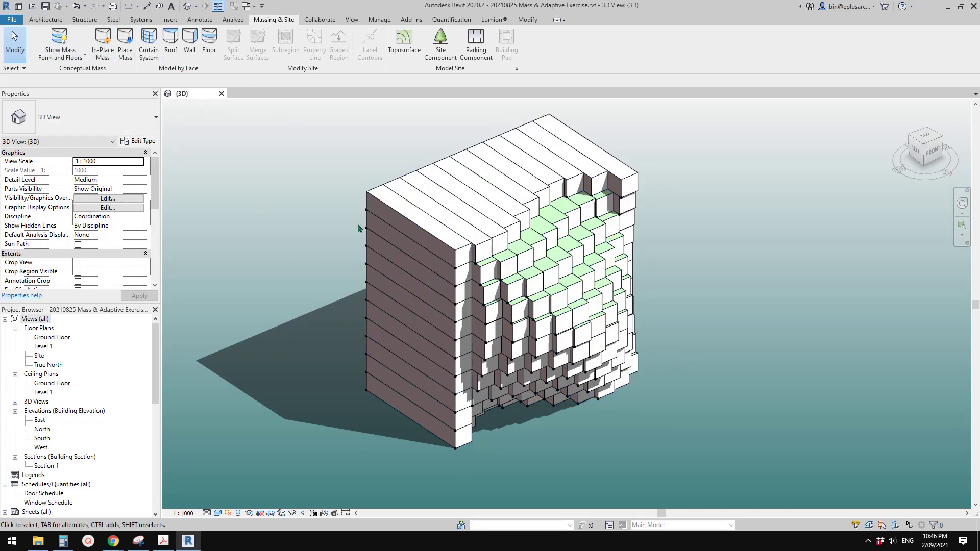
click(478, 243)
shift+middle_drag(478, 243, 653, 352)
click(732, 332)
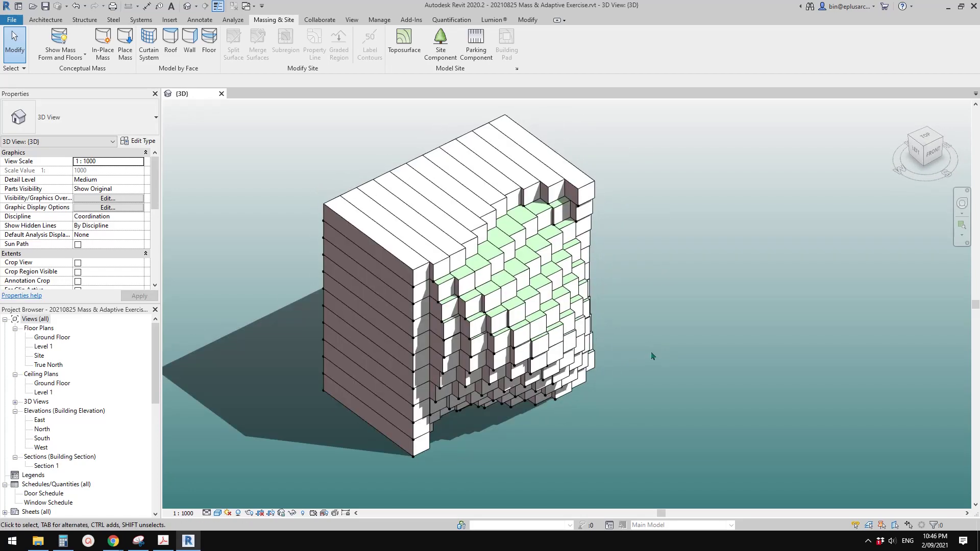
middle_drag(652, 356, 655, 365)
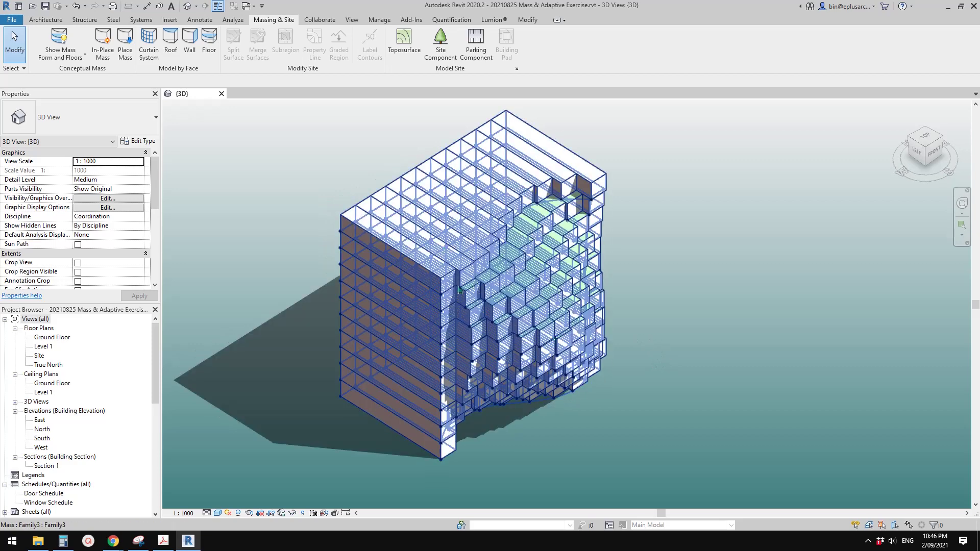
shift+middle_drag(443, 252, 432, 252)
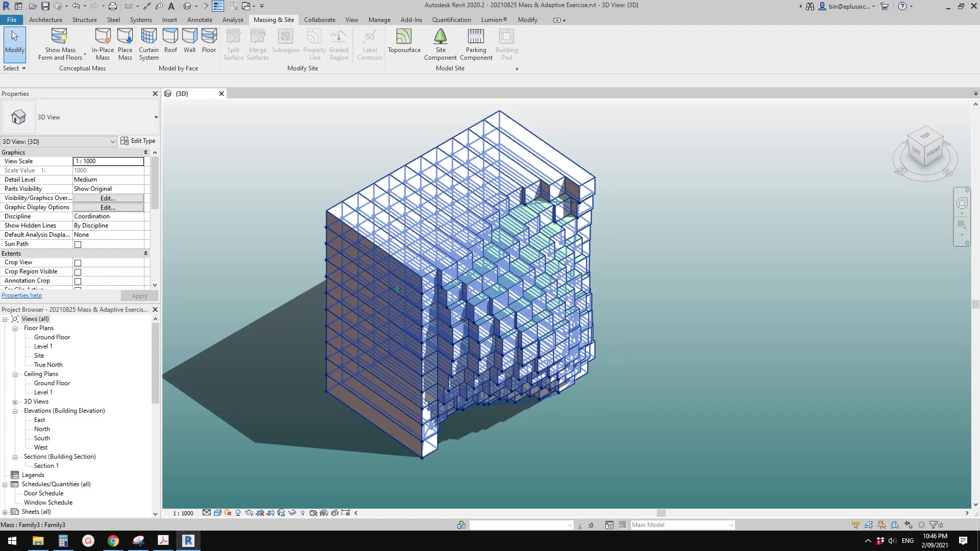
scroll(419, 349, down, 2)
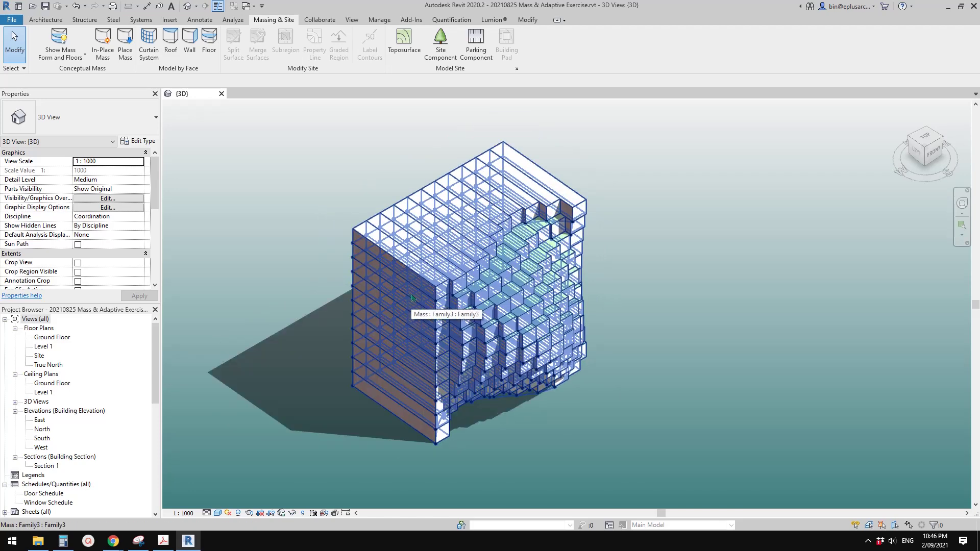
middle_drag(388, 258, 431, 277)
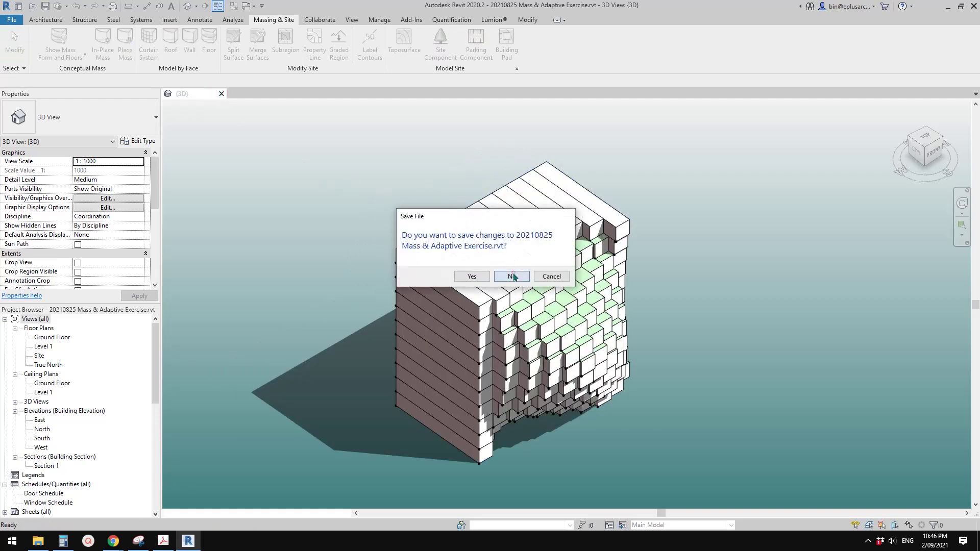
- Close the project without saving and create a new family from the Metric Generic Model.rft template
click(513, 272)
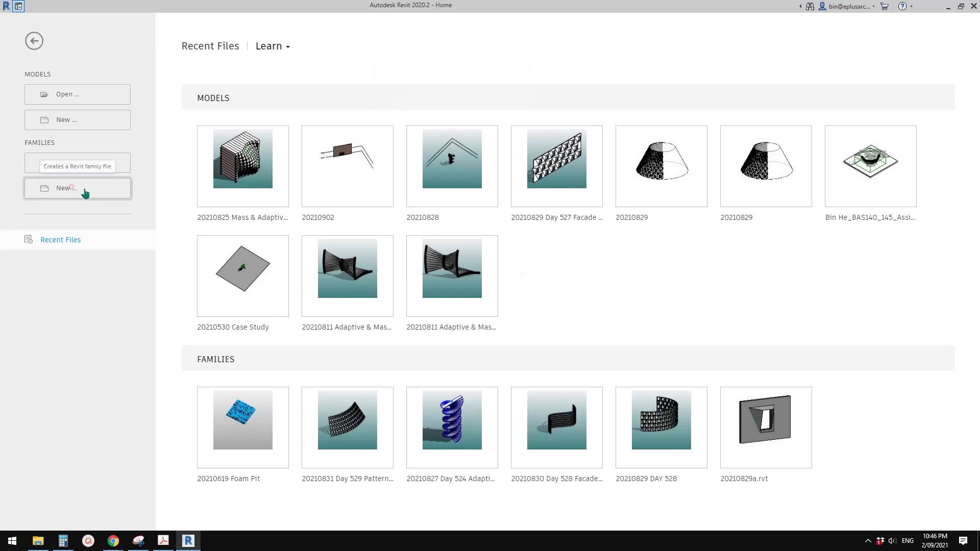
click(71, 189)
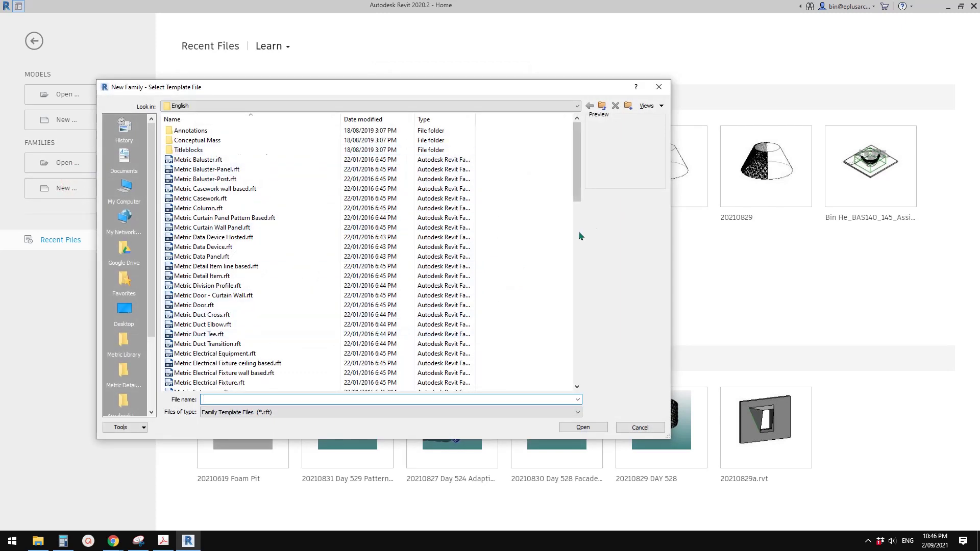
scroll(580, 234, down, 10)
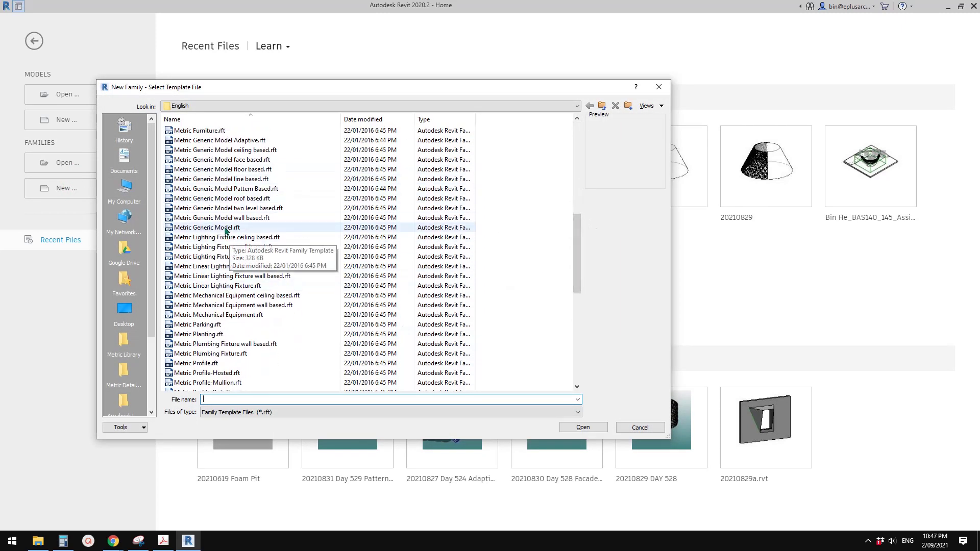
click(225, 230)
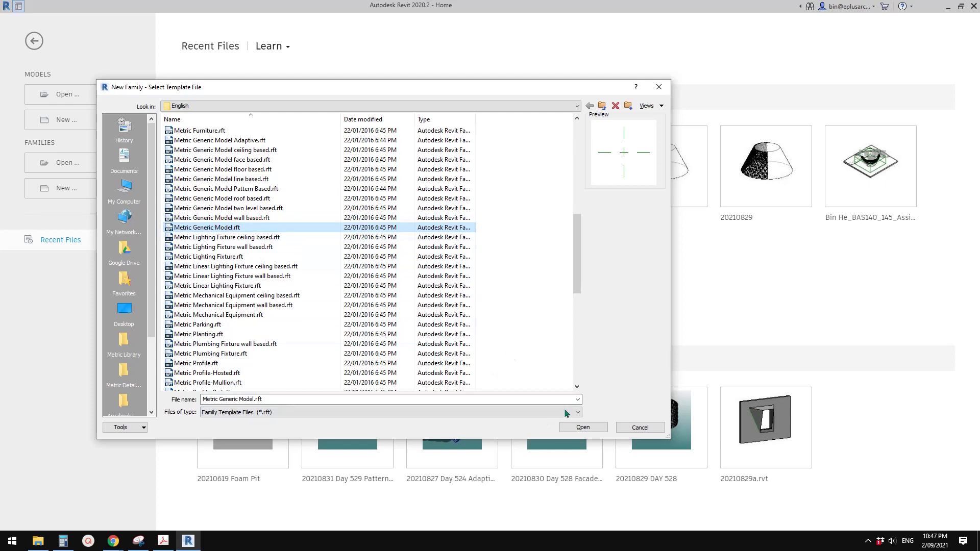
click(584, 429)
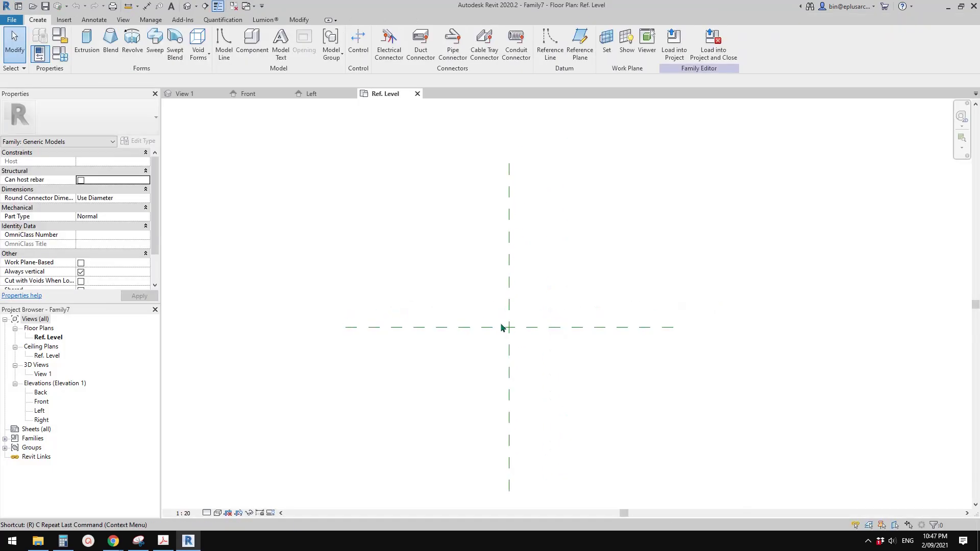
- Draw vertical reference planes on both sides of the centre plane, about 450 mm apart, and a horizontal one about 1480 mm above the horizontal centre plane
key(p)
scroll(503, 315, up, 1)
middle_drag(505, 318, 493, 347)
click(471, 380)
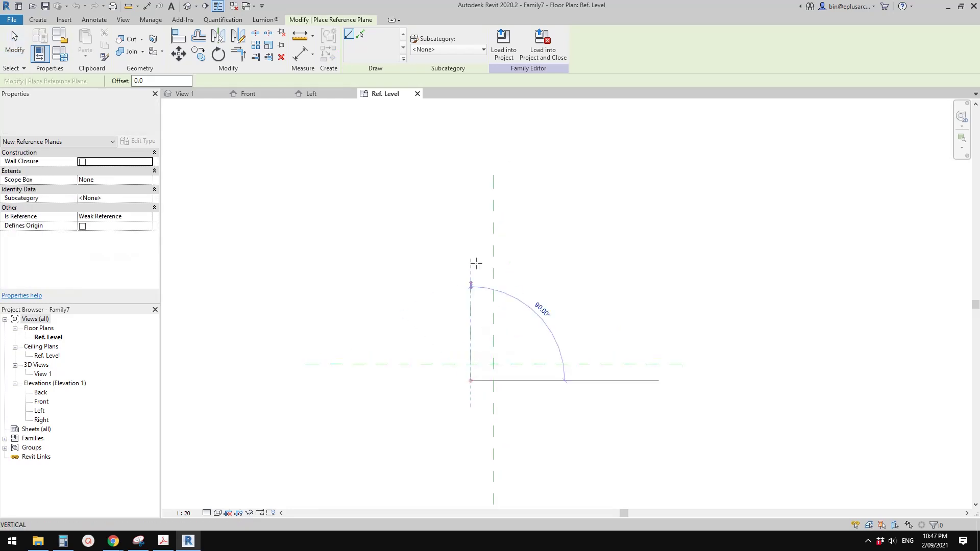
click(470, 204)
click(515, 386)
click(515, 204)
click(562, 226)
click(440, 226)
- Dimension the two side planes with an EQ constraint about the centre plane, and add an overall width dimension between them
key(d)
key(i)
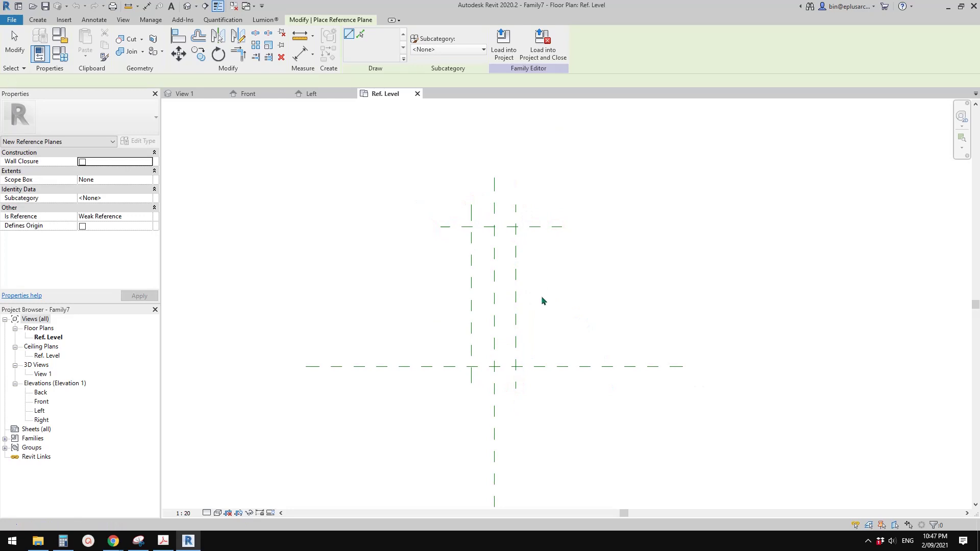
click(516, 284)
click(494, 277)
click(471, 272)
click(538, 171)
click(493, 146)
click(517, 253)
click(474, 259)
click(548, 145)
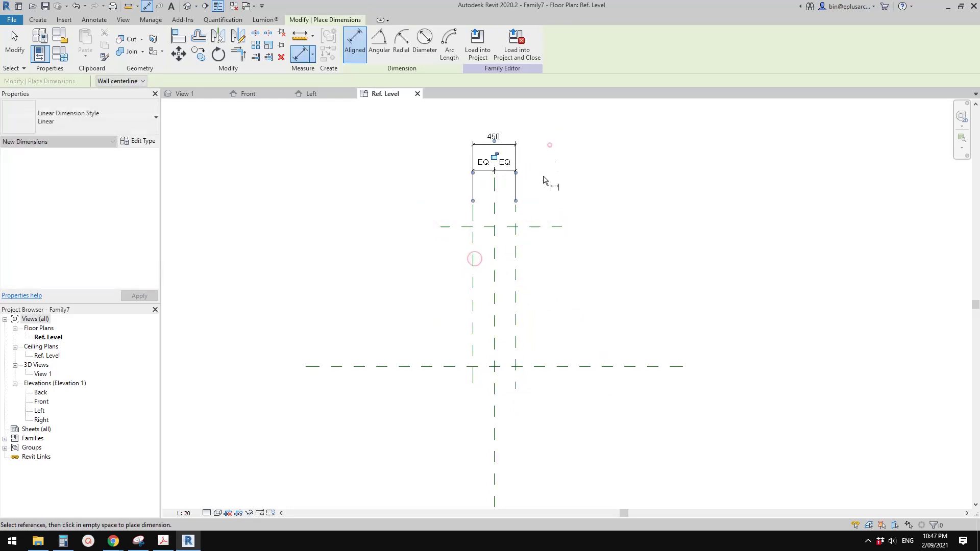
- Dimension the distance between the two horizontal reference planes and label it with a new instance parameter named L
click(538, 225)
click(541, 367)
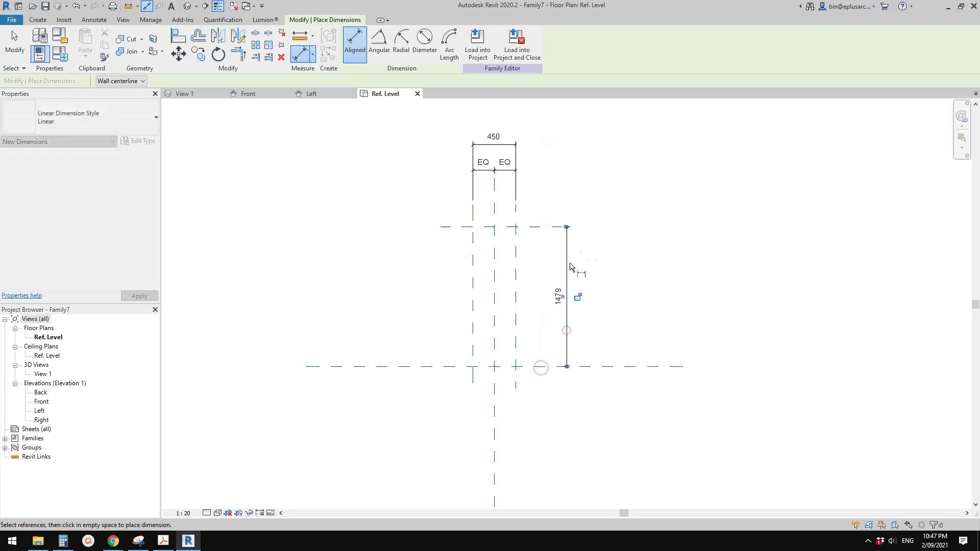
click(565, 285)
key(Escape)
key(Escape)
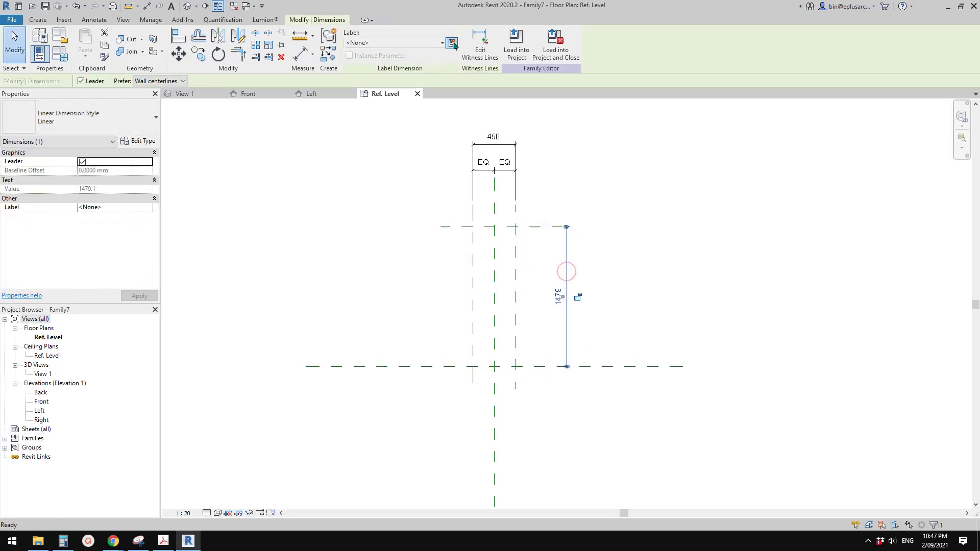
click(452, 44)
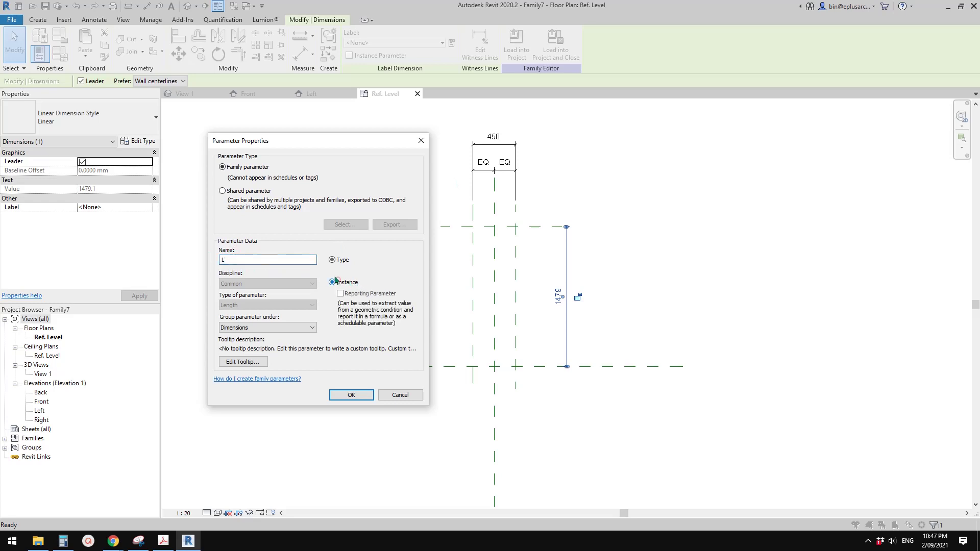
click(351, 396)
click(616, 315)
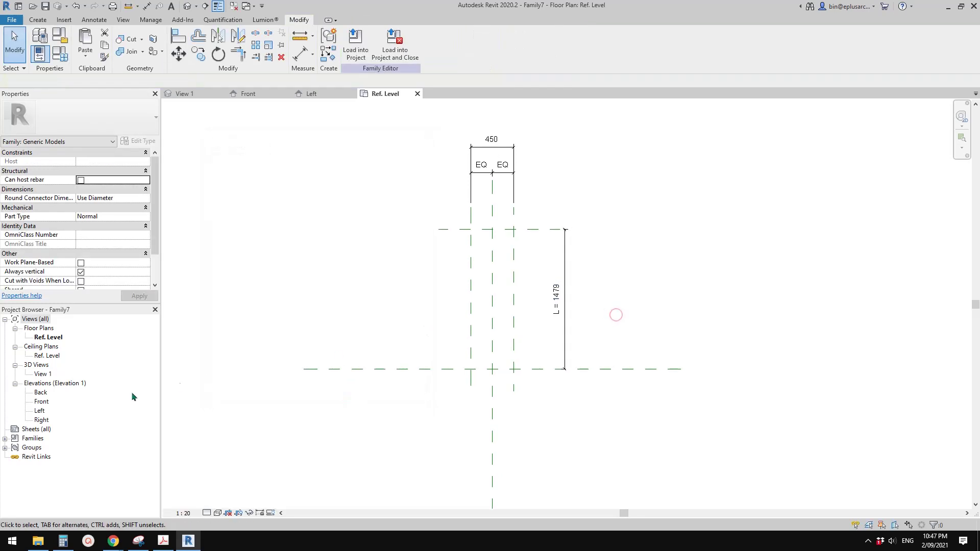
- In the Front elevation, draw a horizontal reference plane about 357 mm above Ref. Level across the vertical planes
double_click(41, 401)
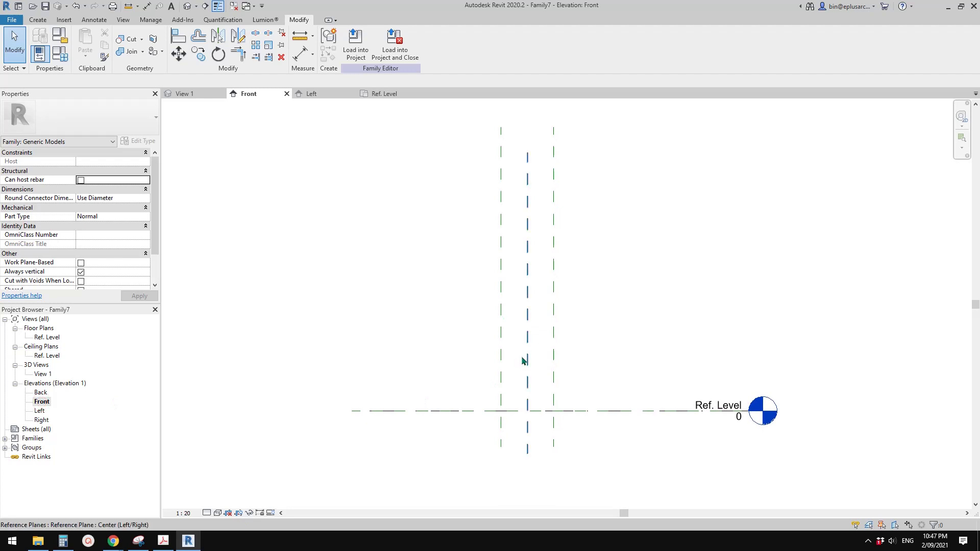
middle_drag(513, 375, 509, 376)
key(r)
key(p)
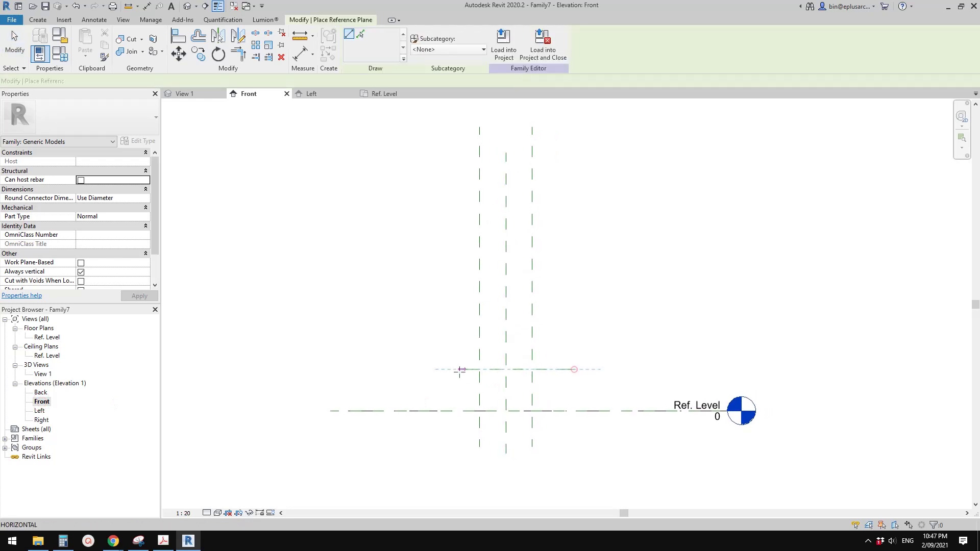
click(458, 370)
click(576, 370)
- Dimension the height from Ref. Level to the new horizontal reference plane
key(d)
key(i)
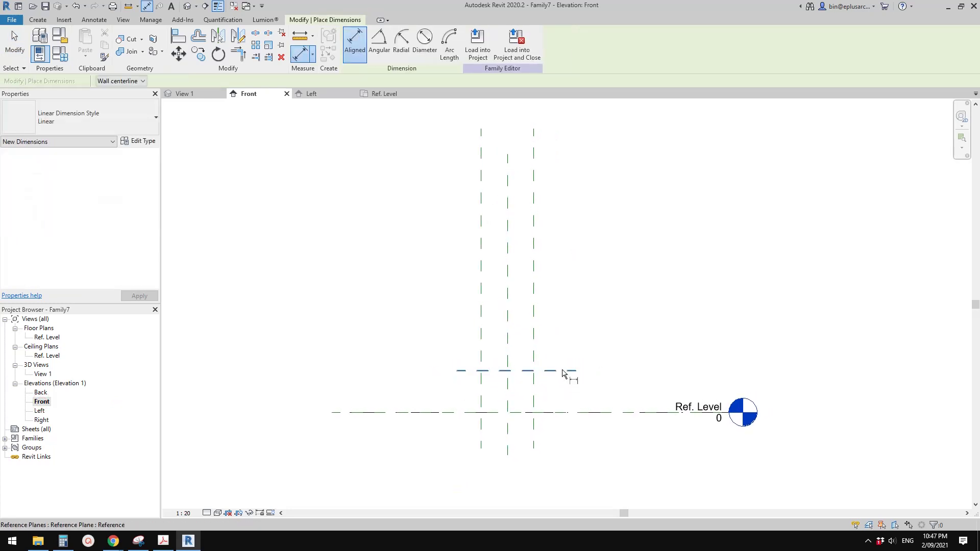
click(561, 371)
click(562, 410)
click(571, 390)
key(Escape)
key(Escape)
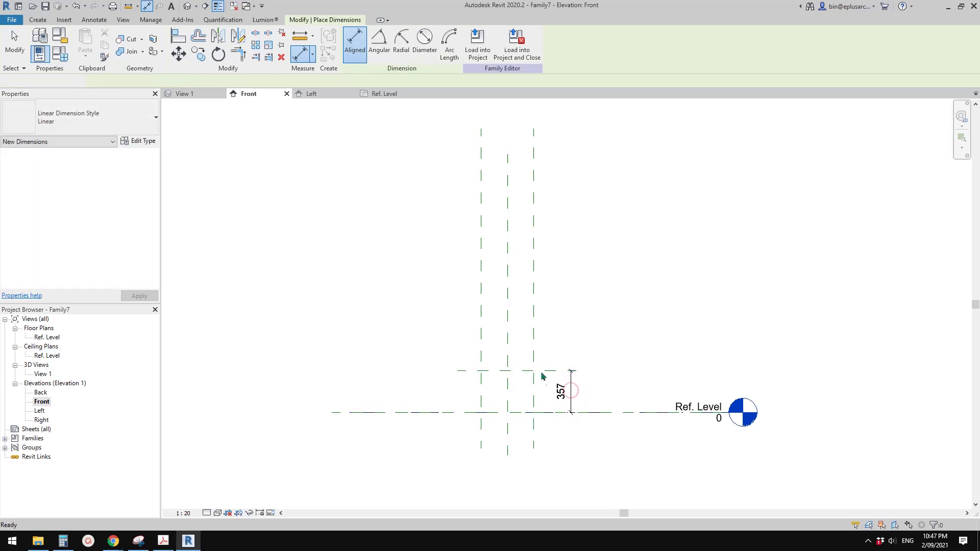
click(544, 371)
key(Escape)
- Label the height dimension with a new family parameter named H
click(568, 389)
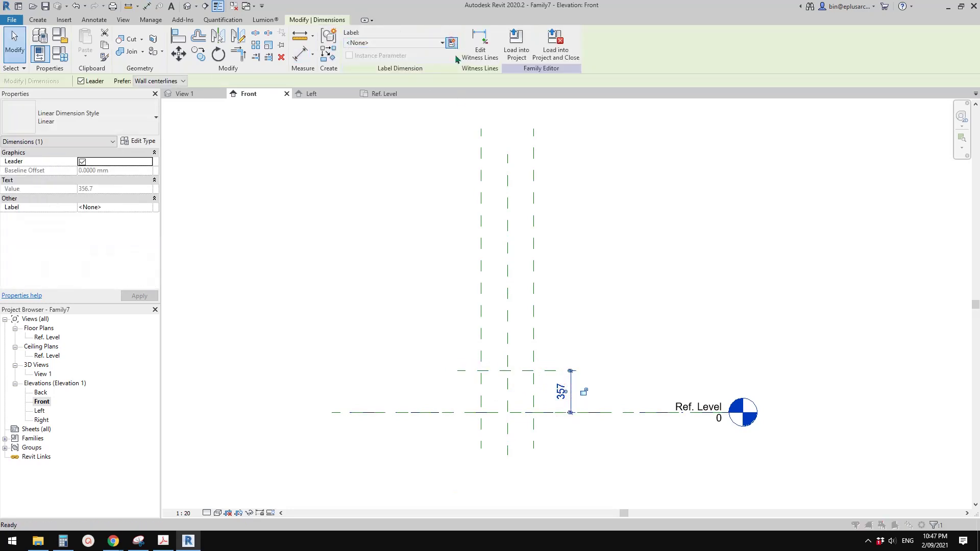
click(452, 44)
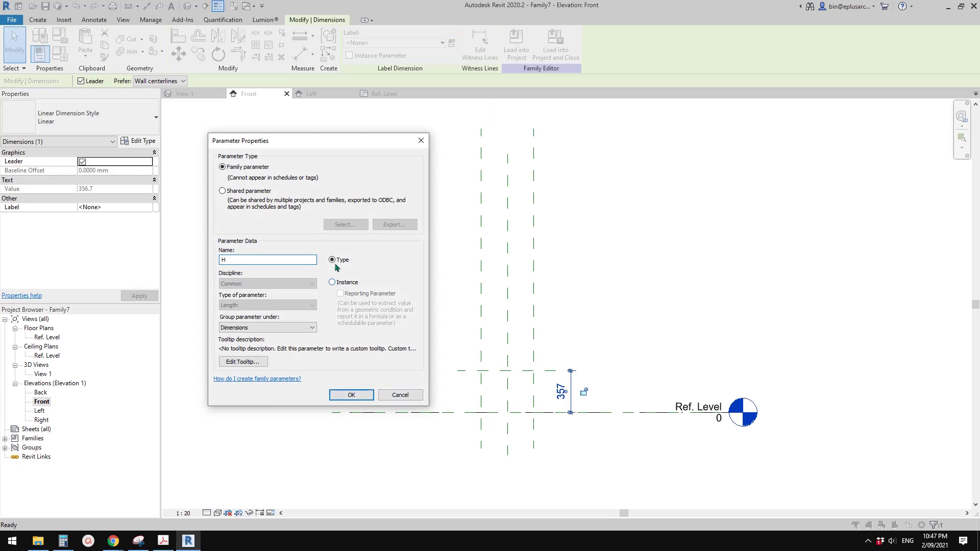
click(352, 395)
key(Escape)
- In the Ref. Level plan, assign the H parameter to the overall width dimension between the two side planes
double_click(49, 337)
middle_drag(509, 268, 486, 296)
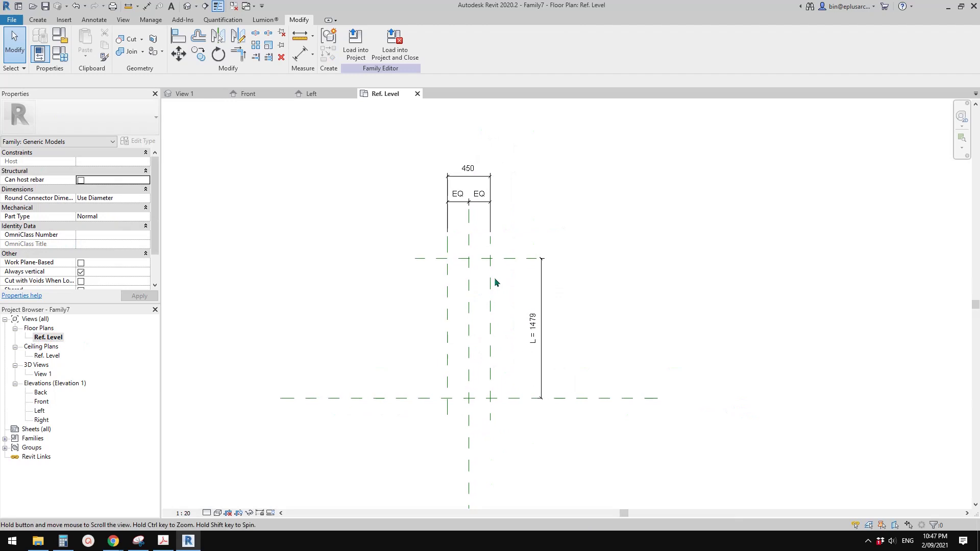
scroll(478, 205, up, 2)
click(473, 162)
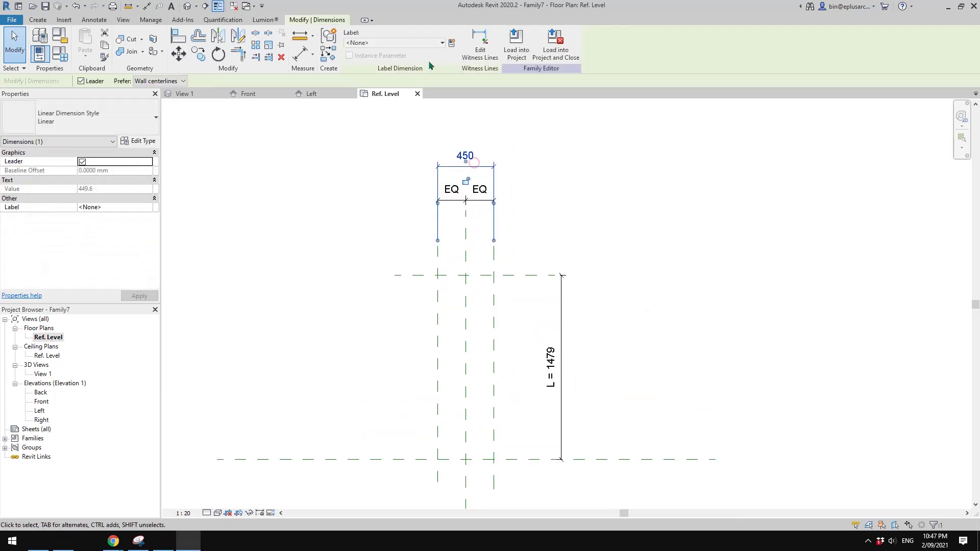
click(427, 43)
click(368, 90)
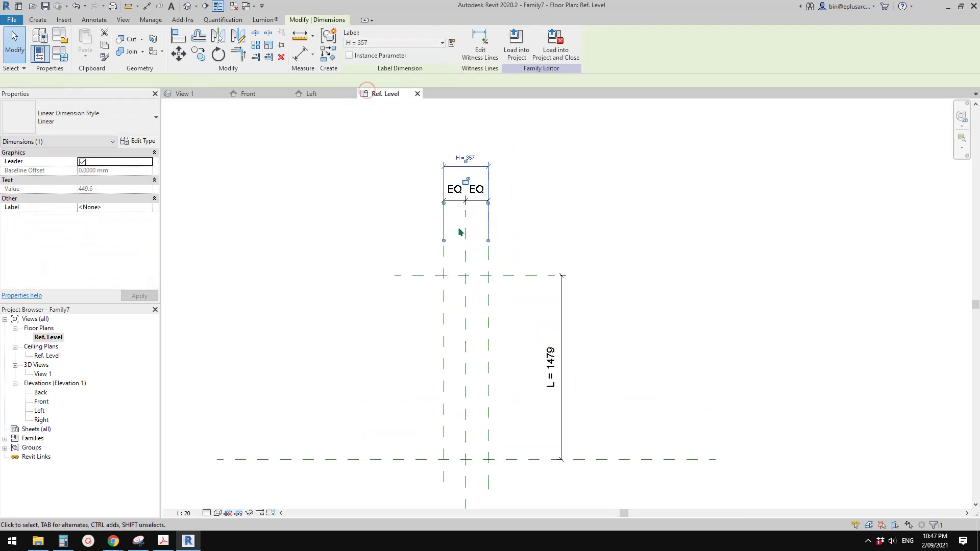
mouse_move(452, 256)
middle_down()
mouse_move(445, 248)
mouse_move(455, 274)
middle_up()
scroll(453, 262, down, 1)
key(Escape)
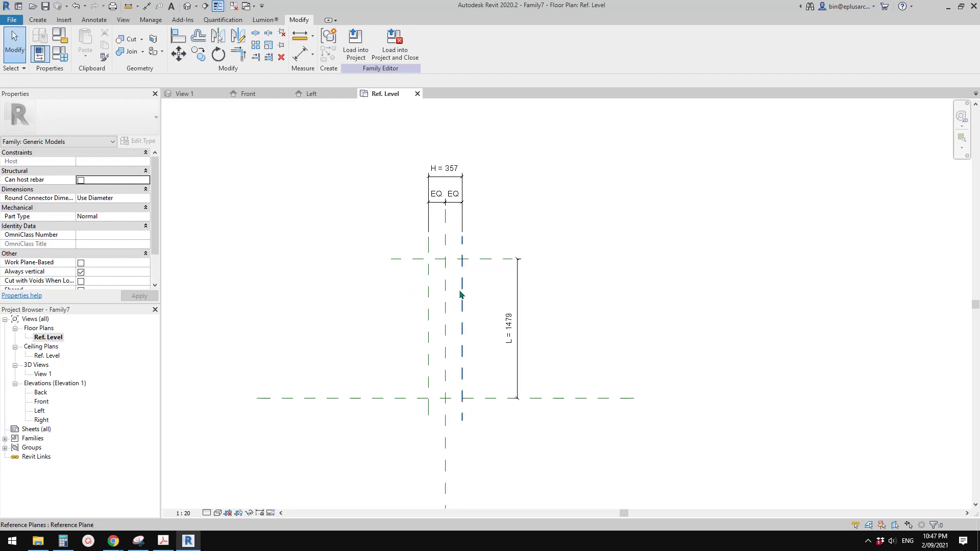
- Sketch a rectangular extrusion profile bounded by the side and horizontal reference planes, with all four edges locked to them
click(37, 20)
click(85, 43)
click(383, 34)
click(429, 260)
click(462, 398)
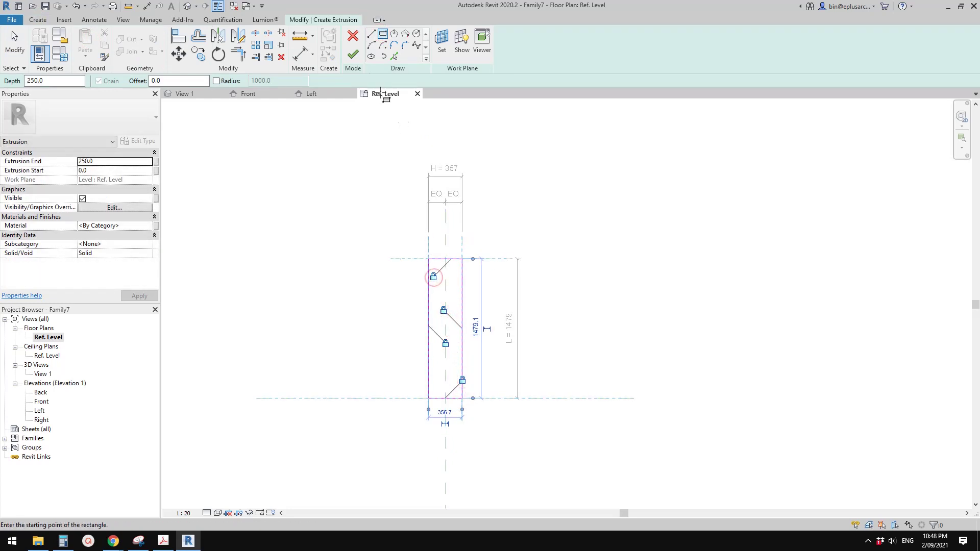
- Finish the extrusion and, in the Front elevation, stretch its top to the upper reference plane and lock it there
double_click(42, 402)
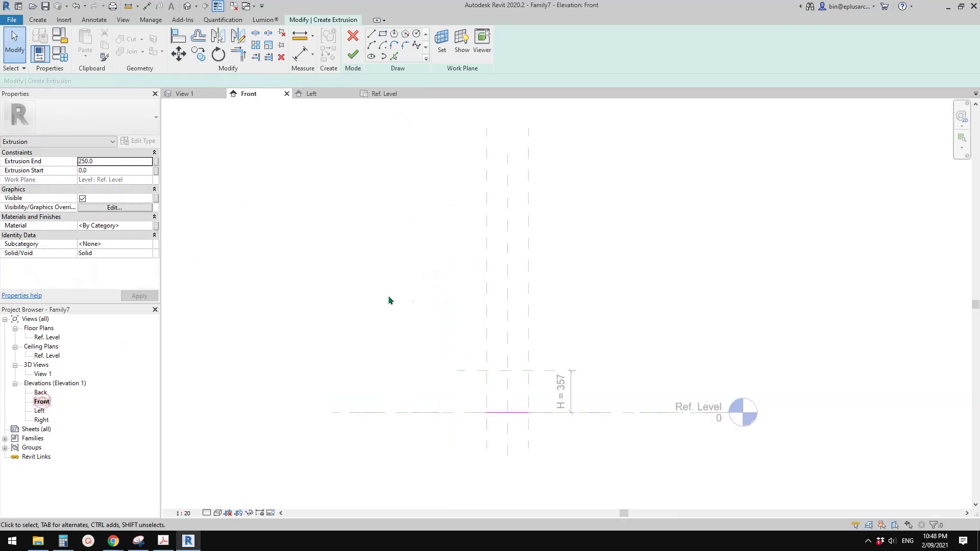
click(353, 54)
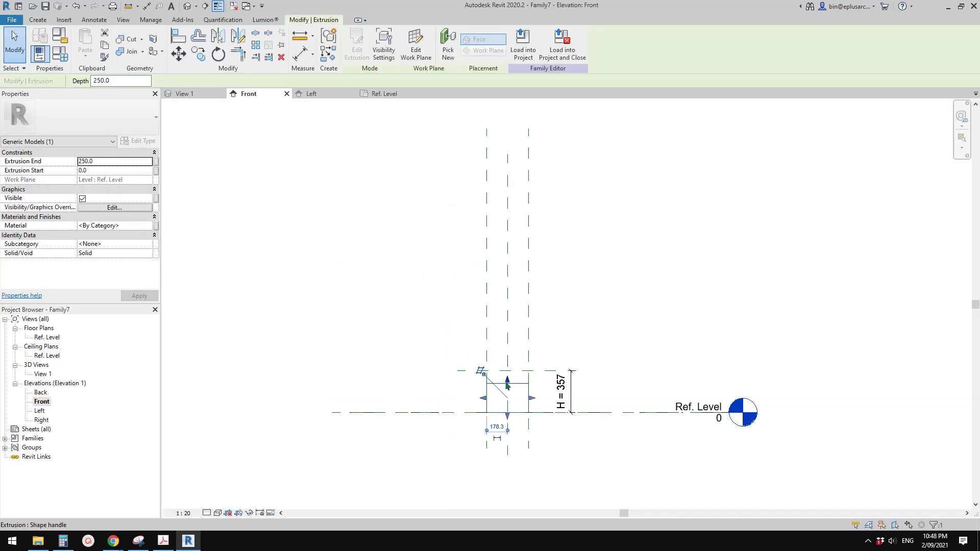
click(536, 353)
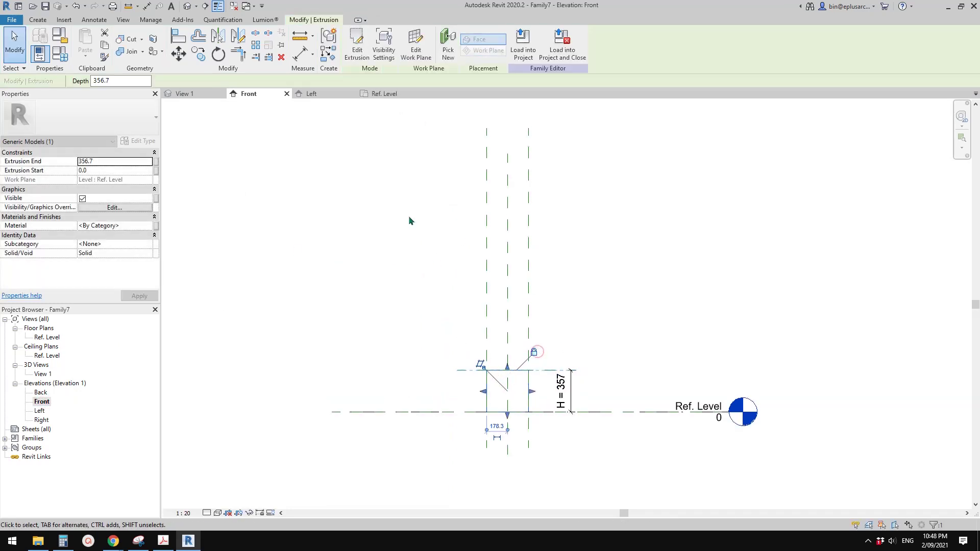
key(Escape)
- Open the default 3D view and inspect the extruded box from different angles
click(188, 6)
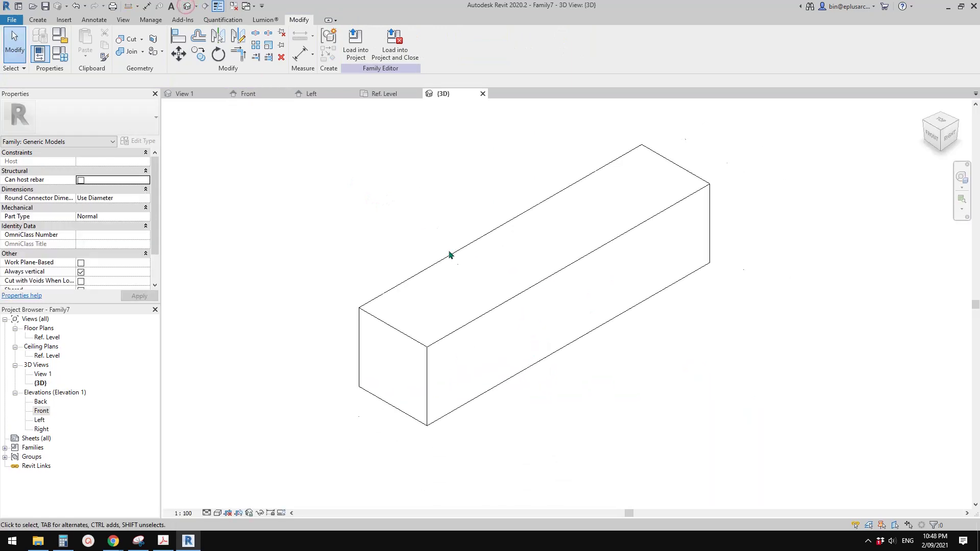
scroll(528, 276, up, 1)
shift+middle_drag(528, 277, 586, 323)
click(472, 274)
shift+middle_drag(504, 261, 640, 308)
key(Escape)
scroll(581, 290, down, 1)
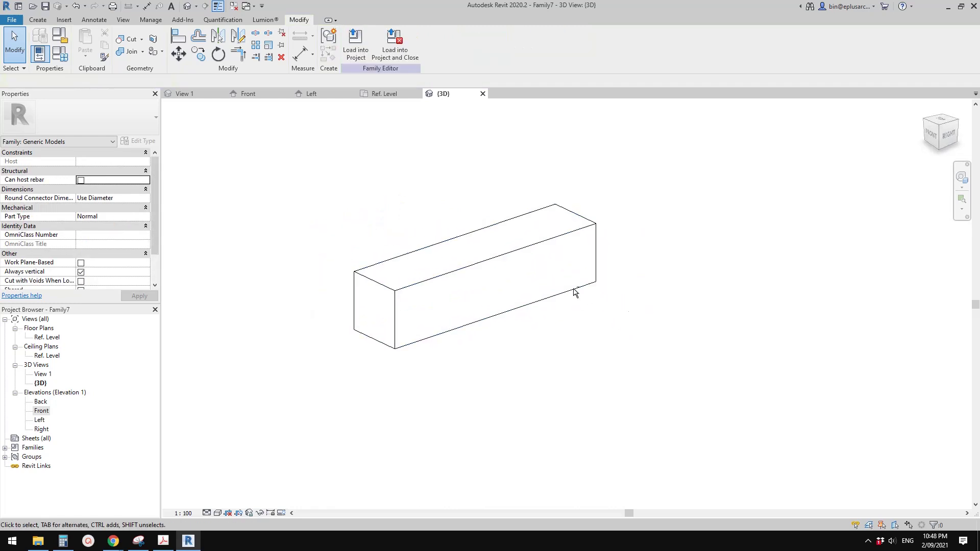
- Examine the box's faces and shape handles in the 3D view by orbiting and selecting the extrusion
shift+middle_drag(499, 267, 530, 273)
shift+middle_drag(473, 260, 460, 266)
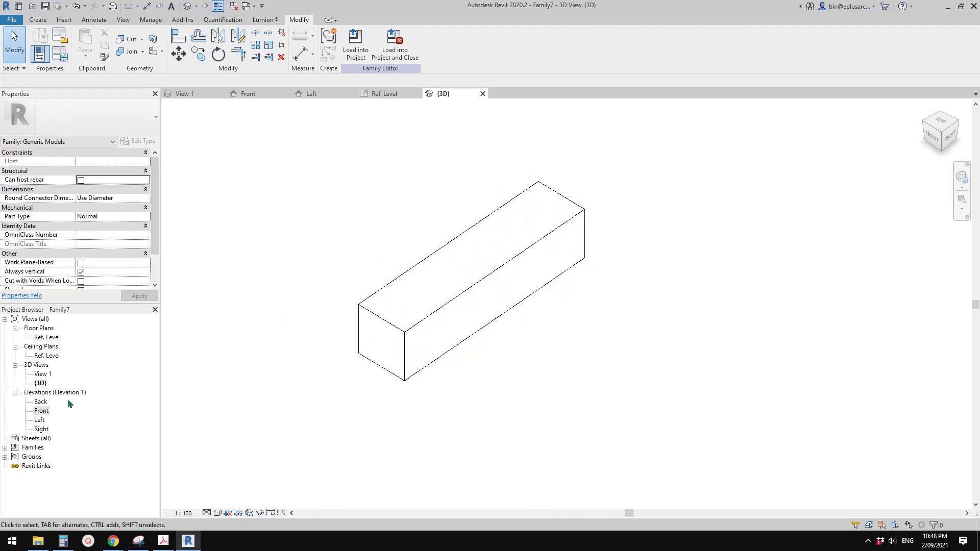
click(453, 299)
shift+middle_drag(453, 300, 491, 314)
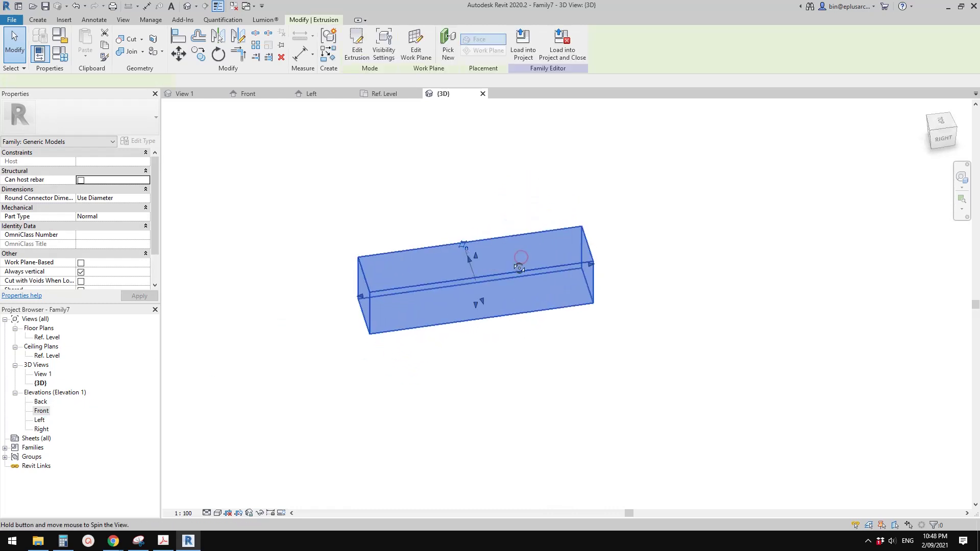
drag(543, 273, 513, 281)
key(Escape)
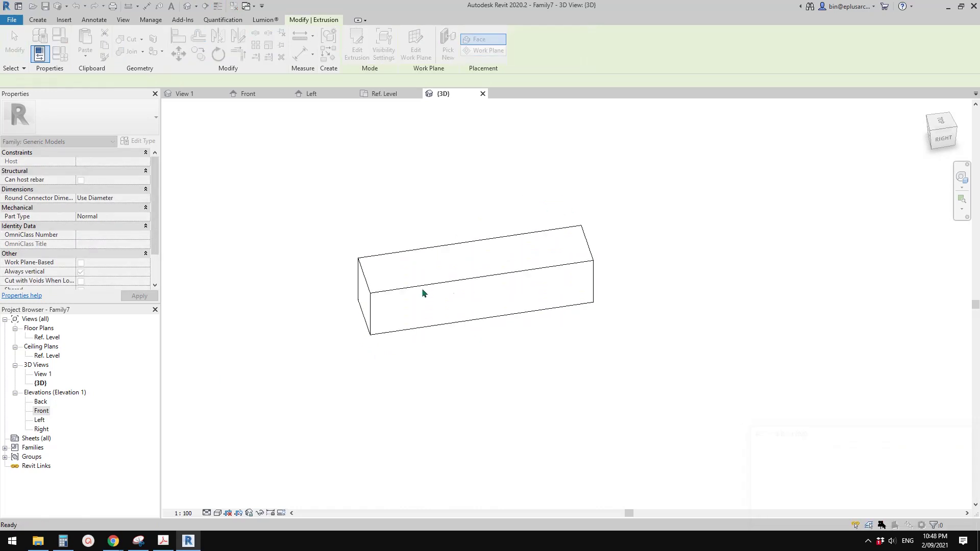
click(413, 286)
drag(360, 295, 350, 298)
key(Escape)
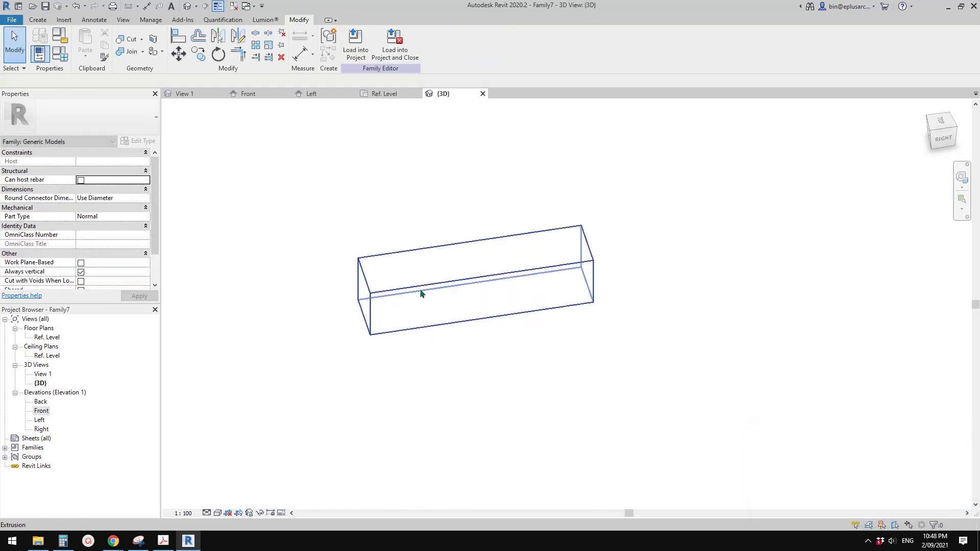
click(420, 289)
- Open the Ref. Level plan and review the box's upper reference plane and its L and H dimensions
click(47, 338)
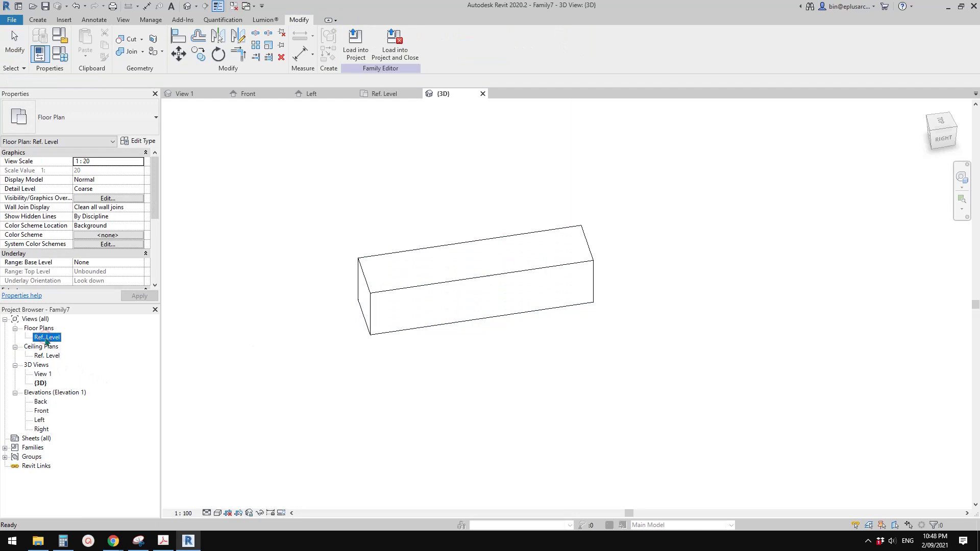
mouse_move(482, 260)
mouse_down()
mouse_move(485, 218)
mouse_move(478, 339)
mouse_move(489, 251)
mouse_move(487, 278)
mouse_up()
key(Escape)
middle_drag(565, 292, 558, 295)
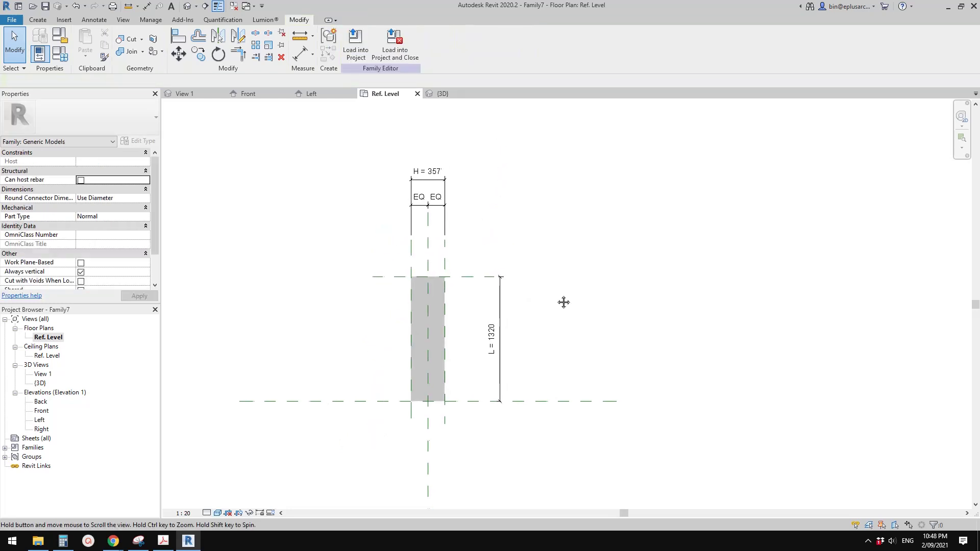
click(482, 277)
key(Escape)
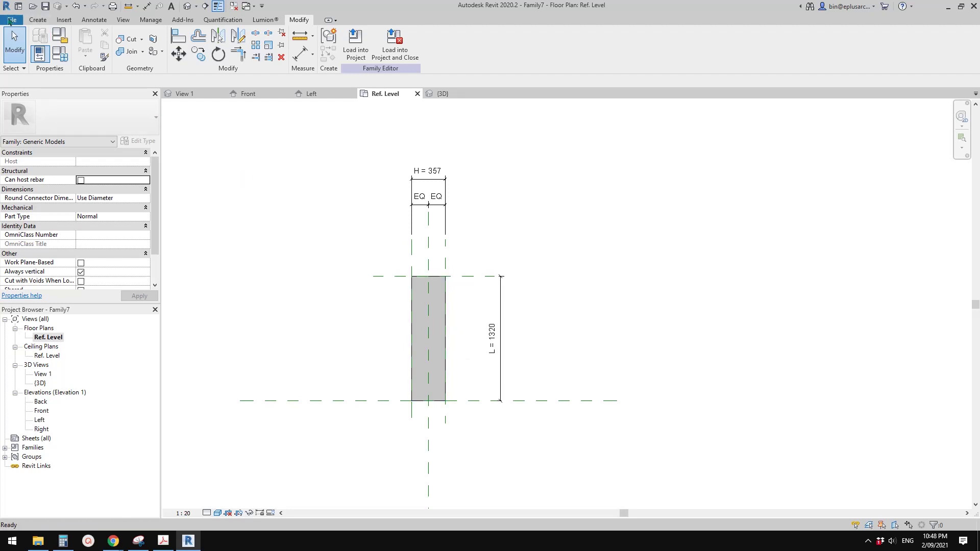
- Create a new project from a listed template and close all inactive views
click(12, 20)
mouse_move(28, 66)
click(120, 72)
click(439, 150)
click(356, 173)
click(385, 208)
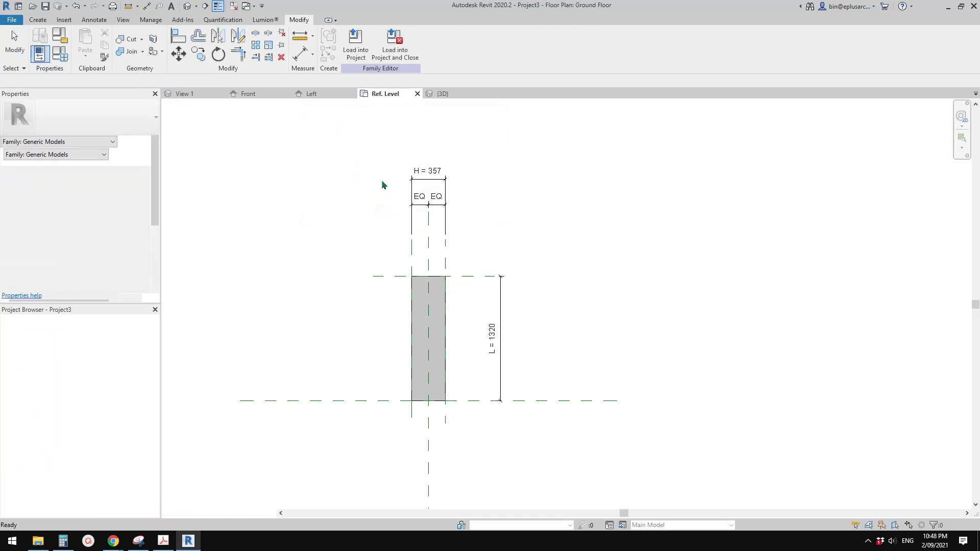
click(233, 6)
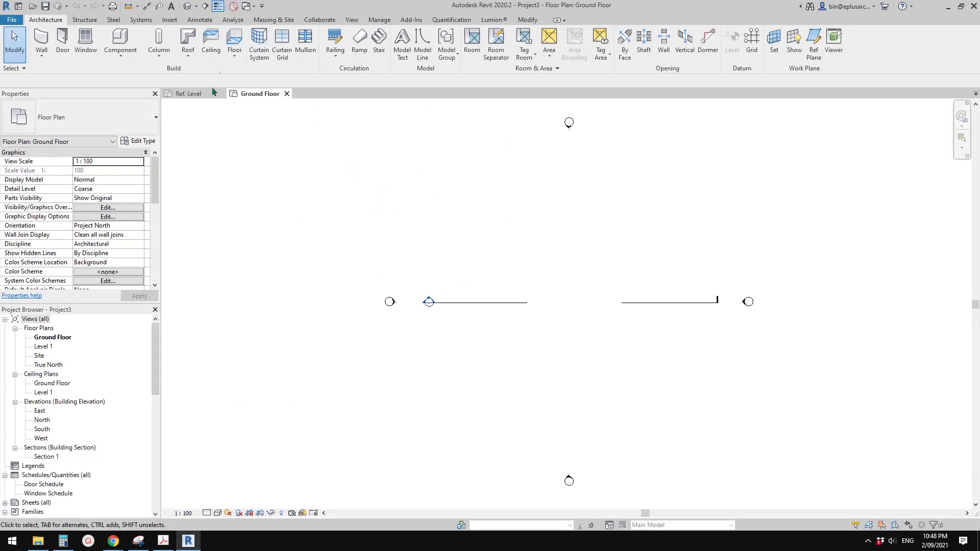
- Load the box family into the new project and place one instance in the Ground Floor plan
click(190, 94)
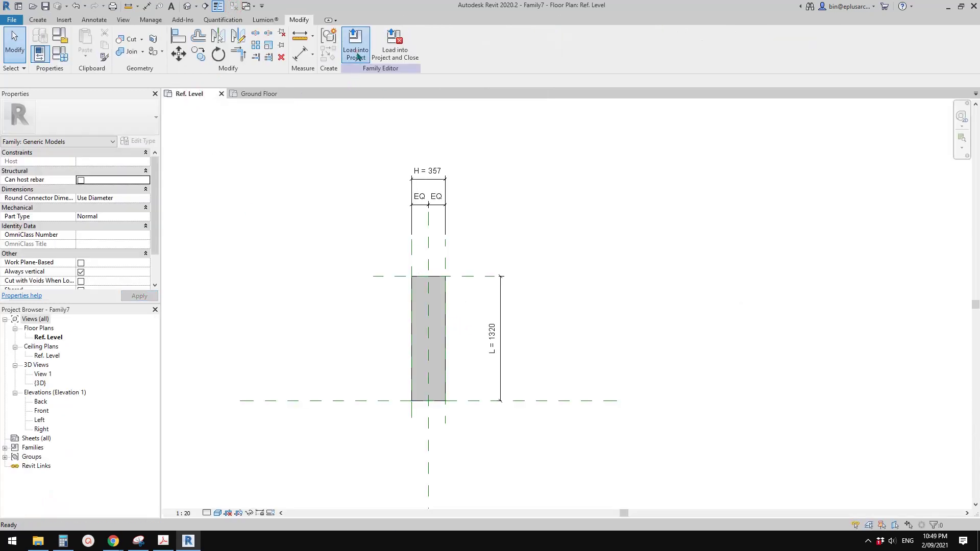
click(357, 55)
scroll(580, 287, up, 2)
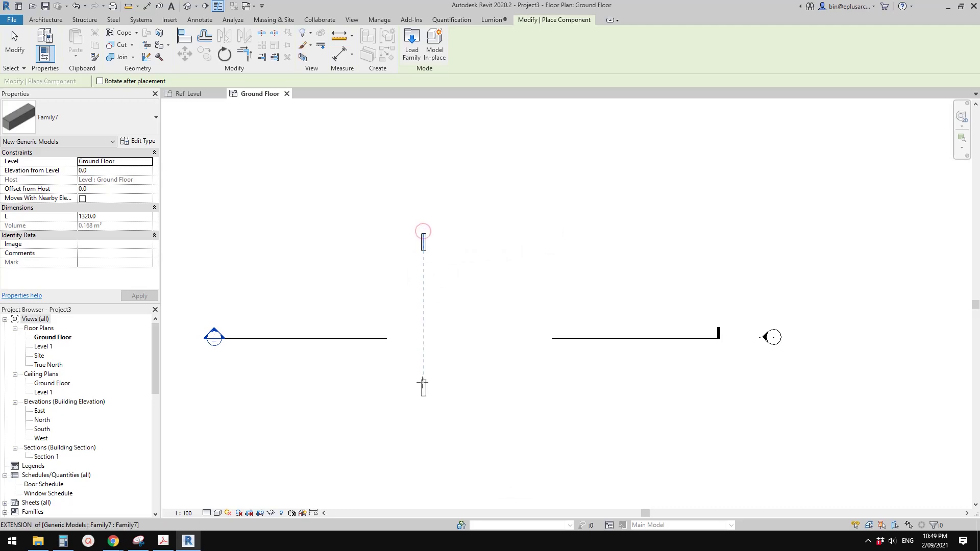
key(Escape)
- Try a 10-item horizontal array of the placed box across one box width, and undo it
scroll(437, 226, up, 4)
click(416, 206)
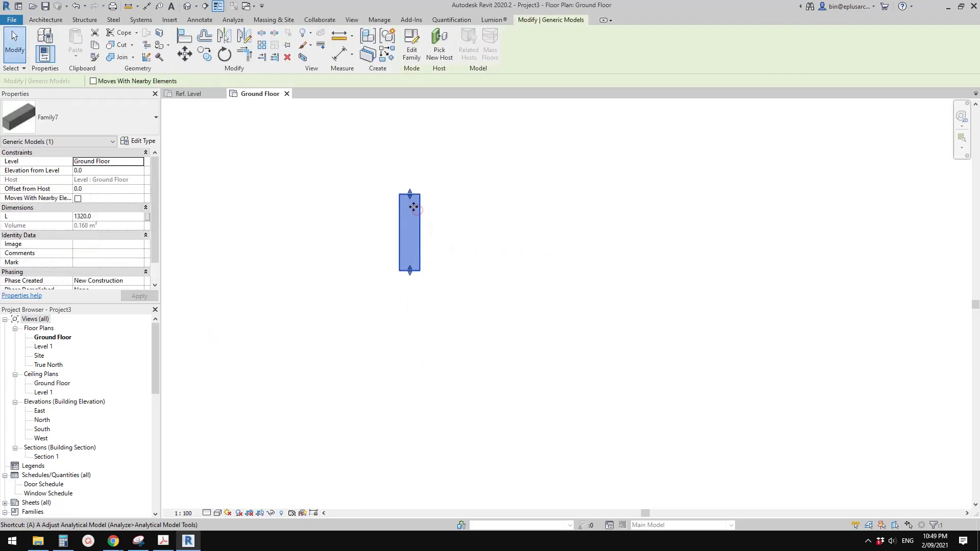
key(a)
key(r)
click(399, 194)
click(422, 194)
text(10)
key(Return)
key(Escape)
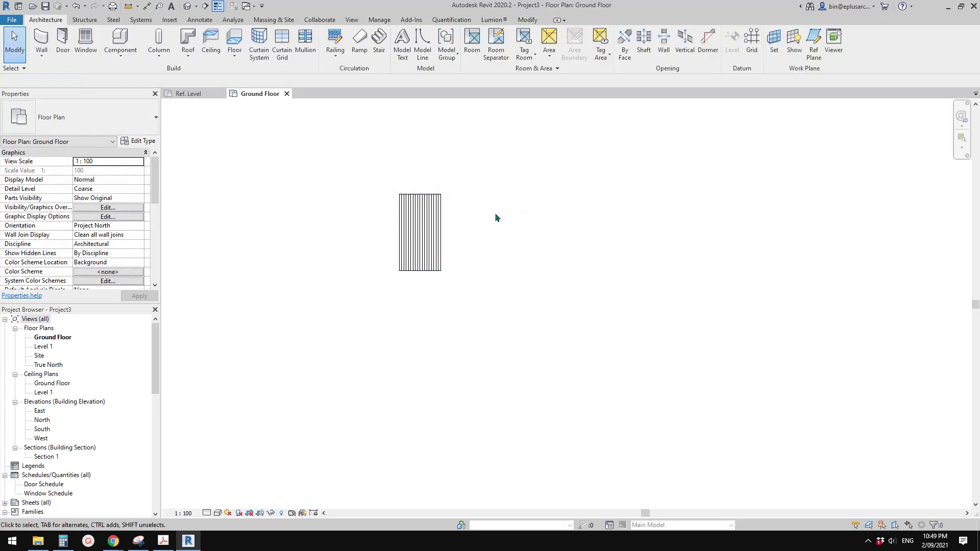
key(ctrl+z)
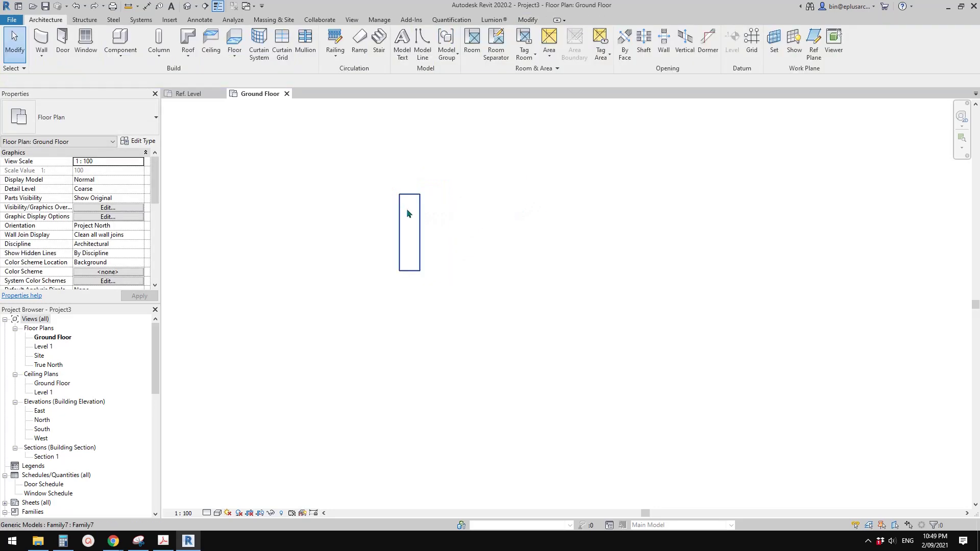
- Array the placed box horizontally into 10 items, using one box width as the spacing to the 2nd item
click(411, 215)
key(a)
key(r)
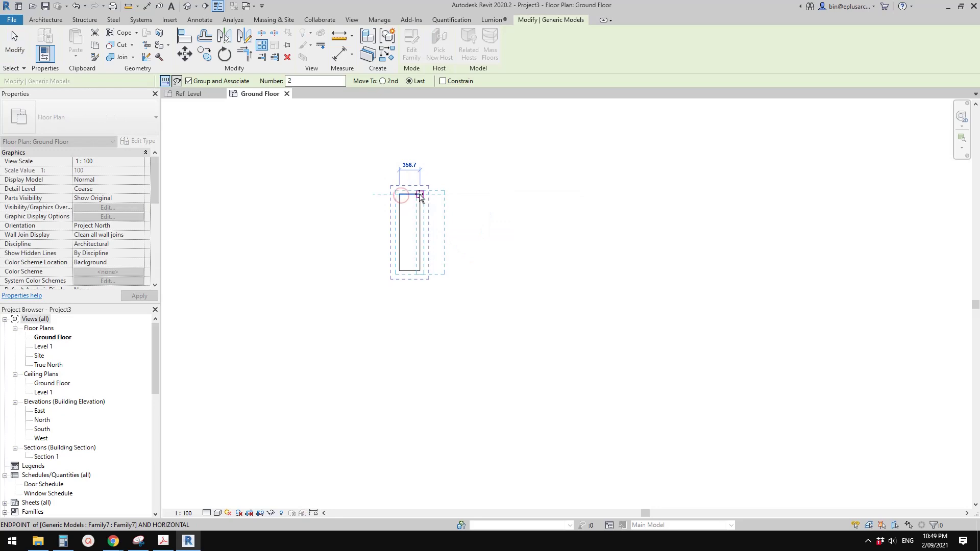
click(401, 193)
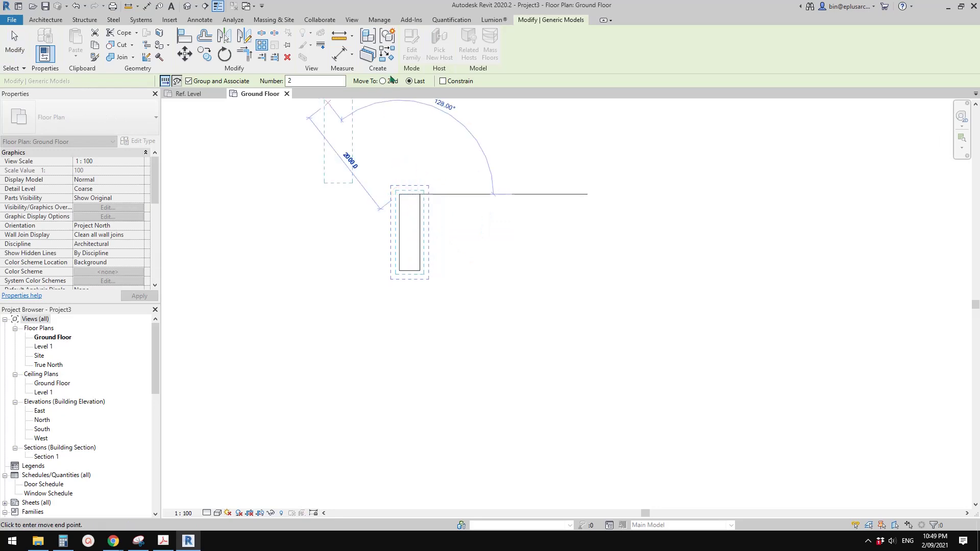
click(420, 194)
text(10)
key(Return)
click(479, 316)
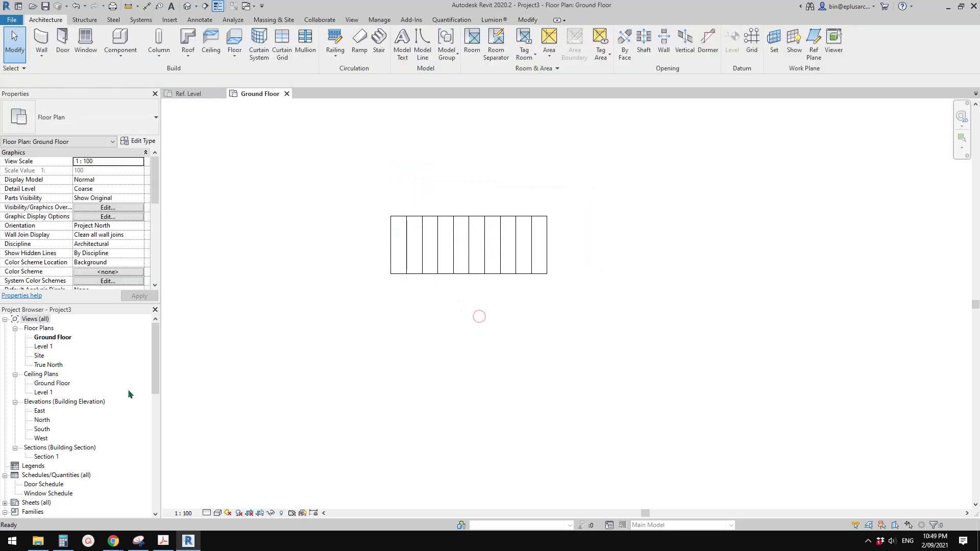
- In the South elevation, array the whole row of boxes upward into 10 rows spaced one box height apart
double_click(44, 433)
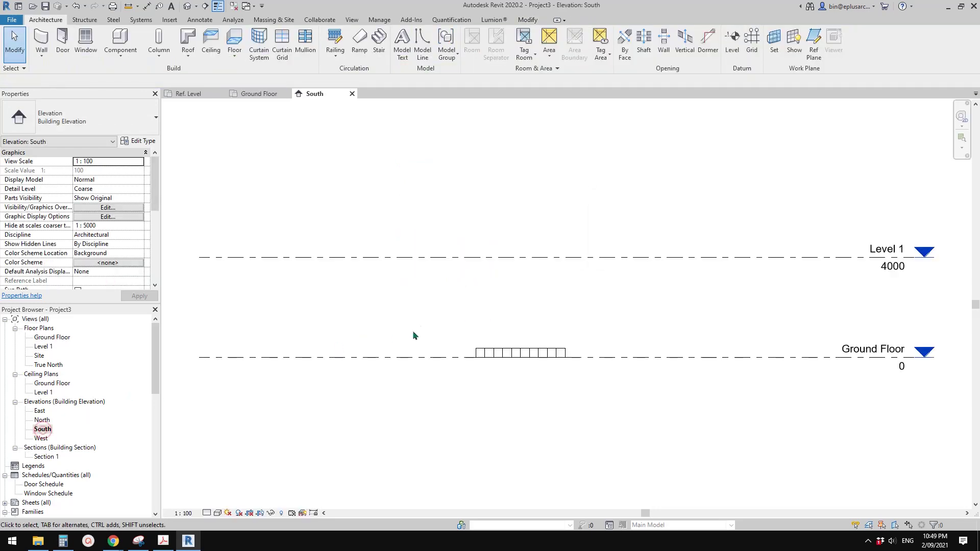
drag(345, 308, 561, 383)
scroll(480, 345, up, 2)
key(a)
key(r)
click(339, 367)
click(341, 347)
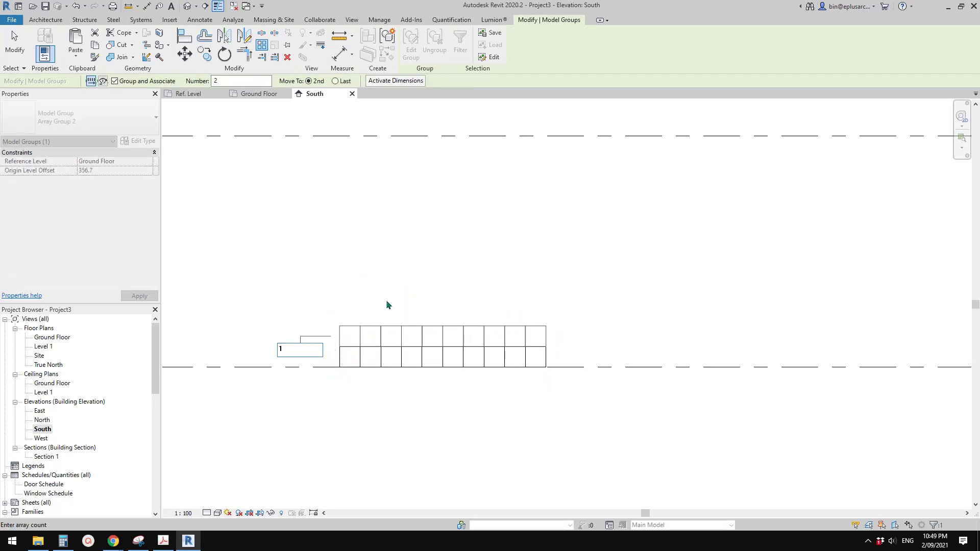
text(10)
key(Return)
key(Escape)
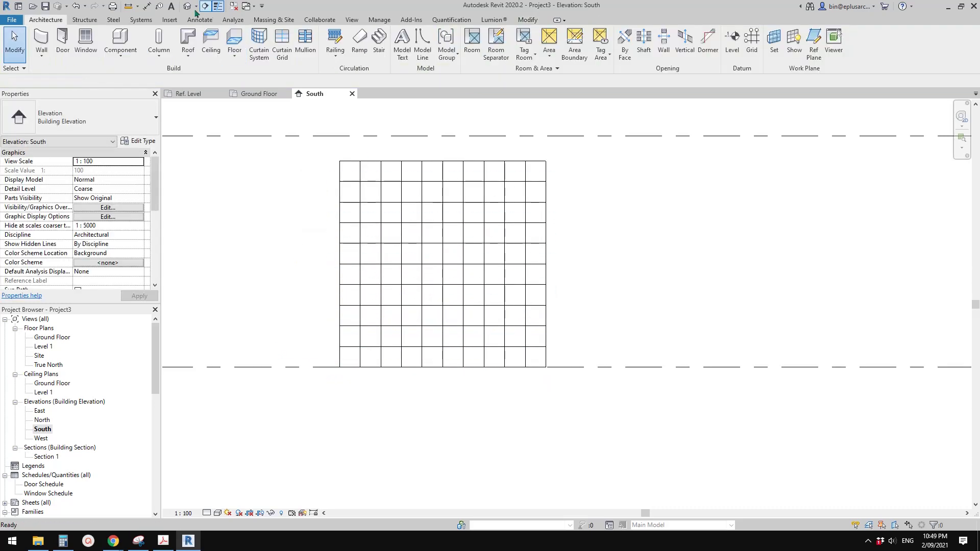
- In the 3D view, ungroup all the array row groups and the individual box groups inside them
click(185, 7)
shift+middle_drag(612, 240, 683, 256)
scroll(342, 209, up, 5)
click(432, 216)
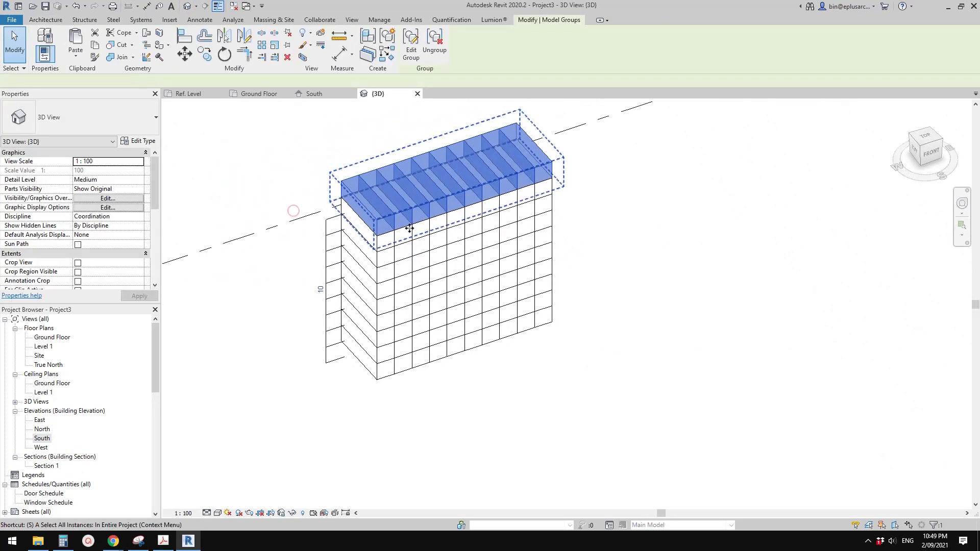
middle_drag(432, 215, 428, 254)
scroll(428, 254, down, 1)
click(435, 48)
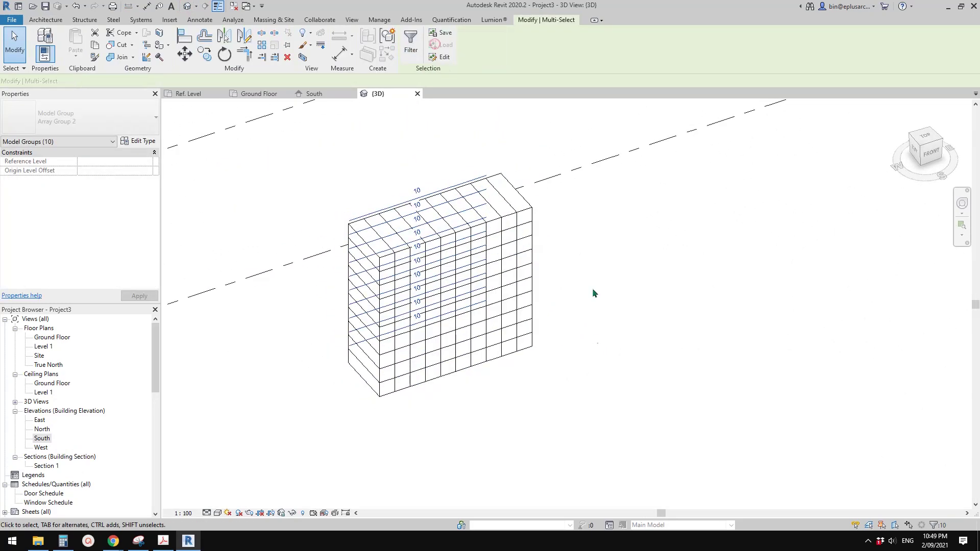
click(511, 243)
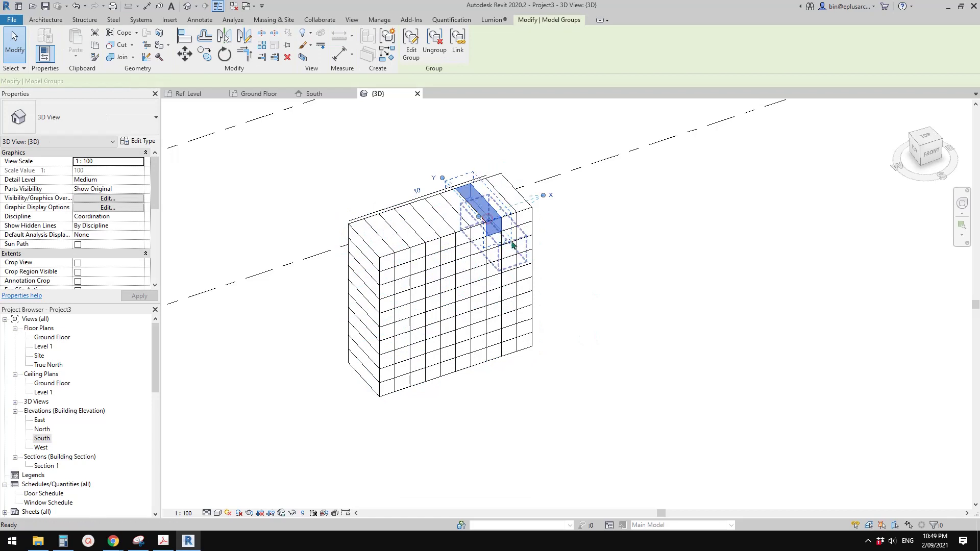
click(489, 181)
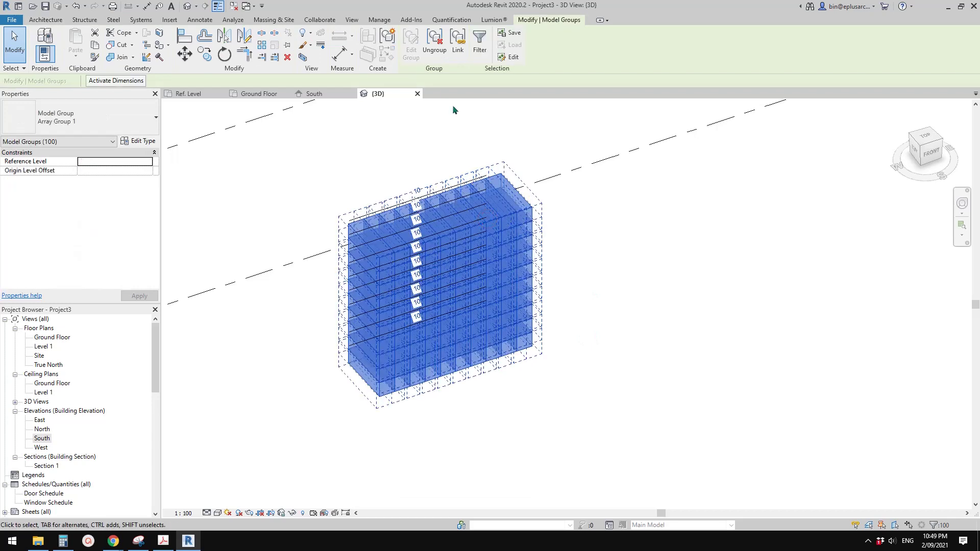
click(436, 48)
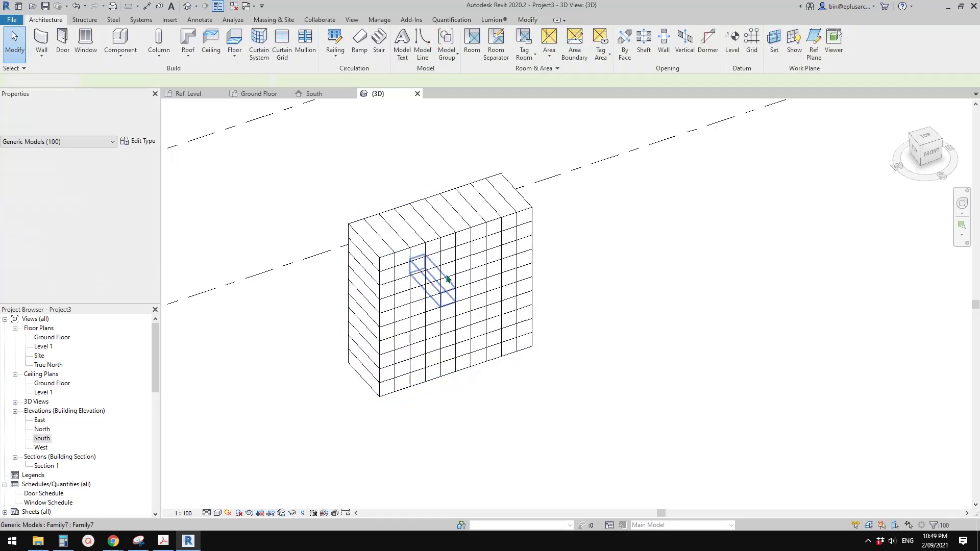
key(Escape)
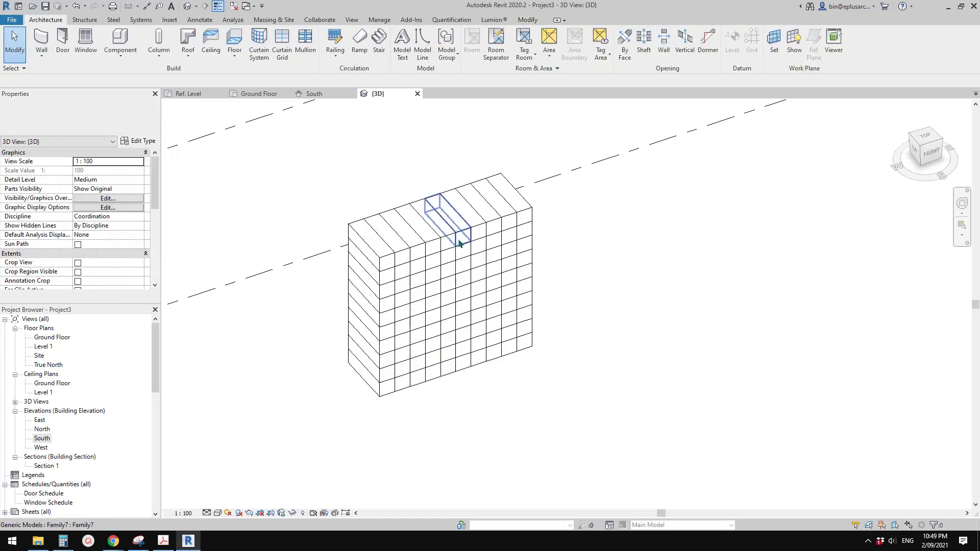
- Examine individual ungrouped boxes in the 3D block from several angles, including their instance properties
click(462, 244)
scroll(444, 275, down, 2)
key(Escape)
scroll(420, 279, up, 3)
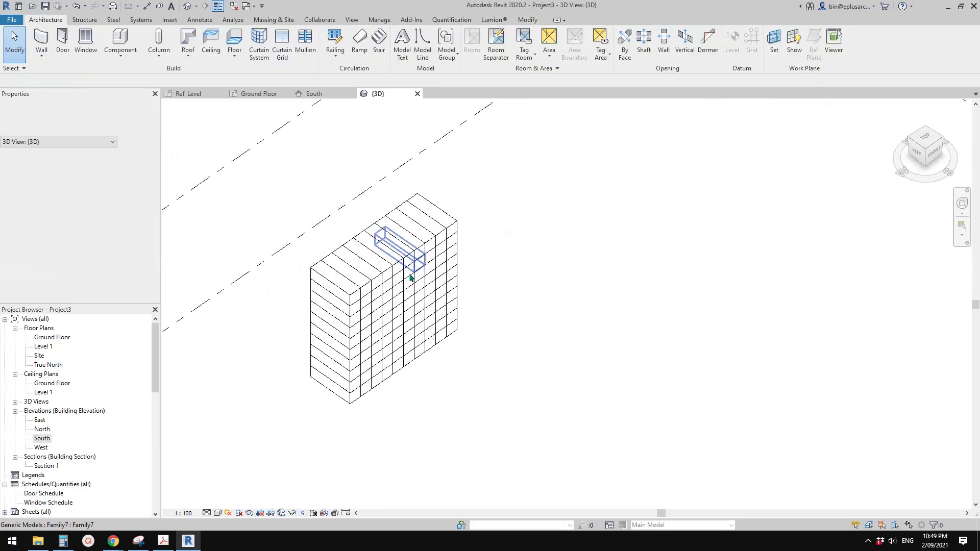
click(377, 313)
middle_drag(377, 319, 427, 311)
key(Escape)
click(398, 281)
key(Escape)
click(371, 270)
shift+middle_drag(348, 289, 351, 260)
key(Escape)
click(376, 254)
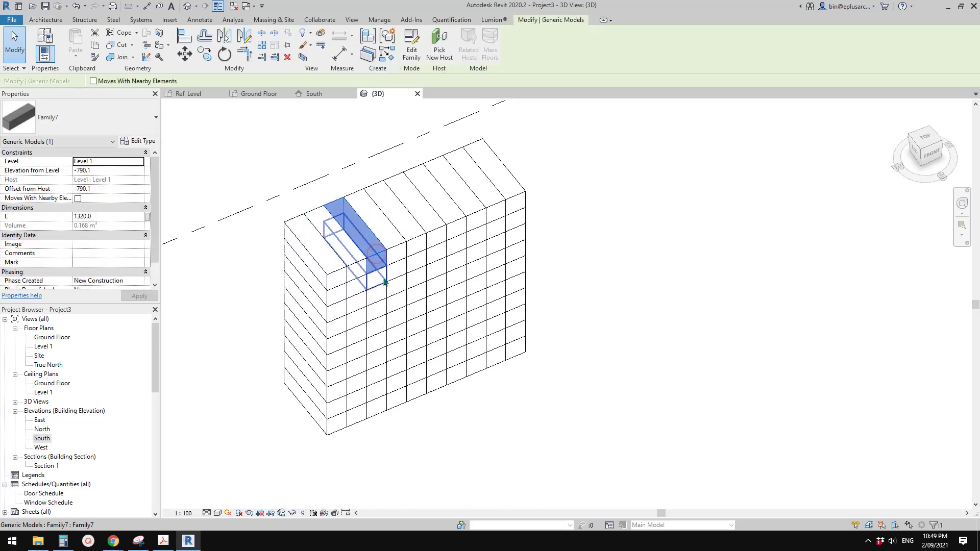
key(Escape)
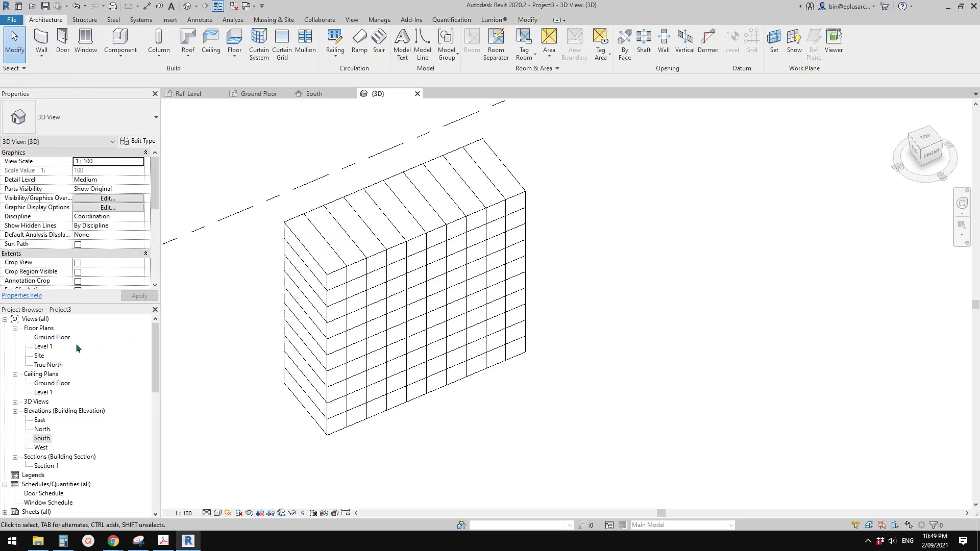
- Open the box family for editing from the Ground Floor plan and delete its upper horizontal reference plane with the L dimension
double_click(52, 337)
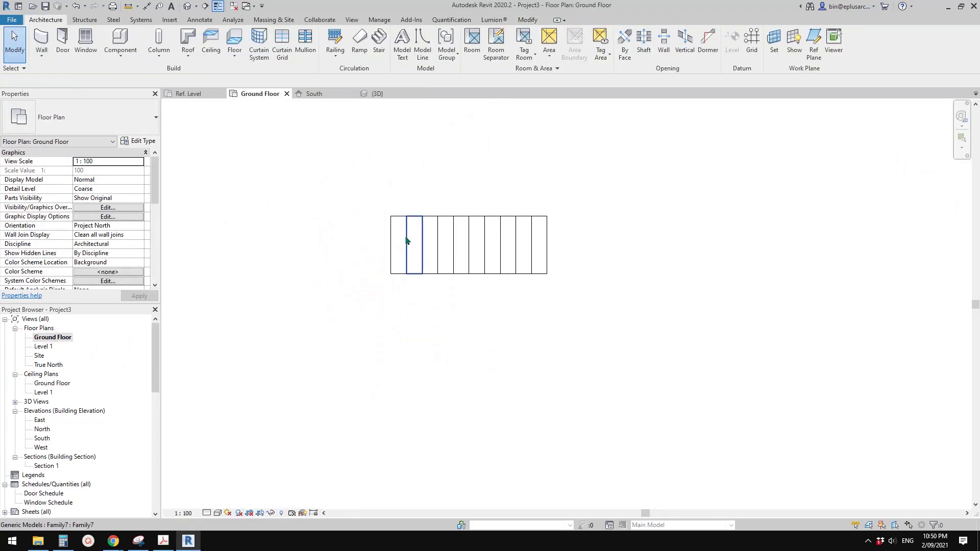
click(405, 240)
click(411, 49)
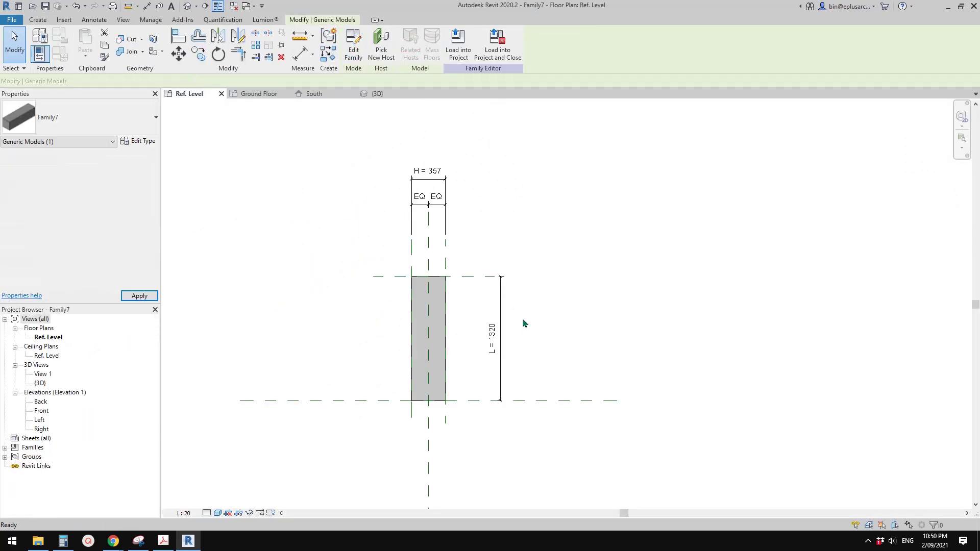
scroll(465, 280, up, 4)
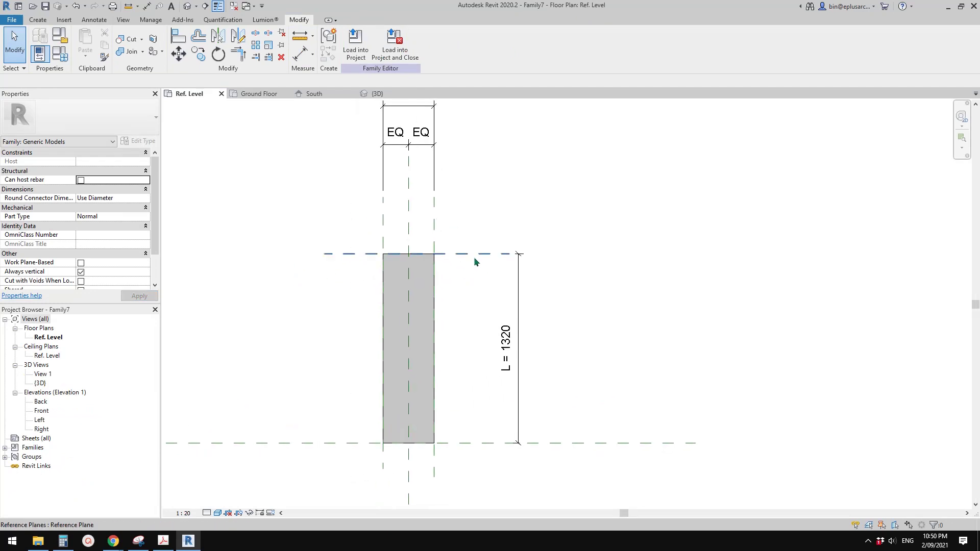
click(470, 254)
middle_drag(470, 242, 486, 262)
click(469, 268)
- Draw a horizontal reference line just above the box, spanning between the two side reference planes
click(35, 19)
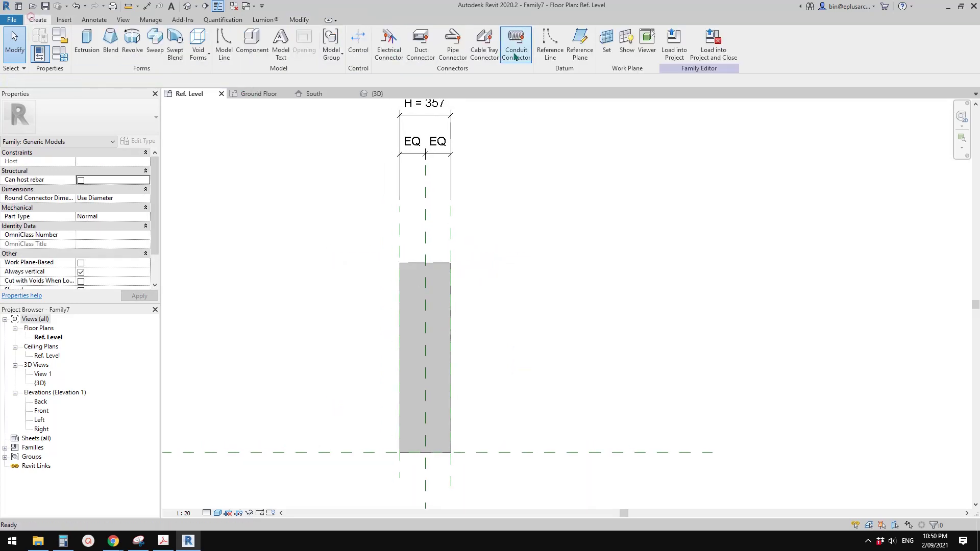
click(550, 43)
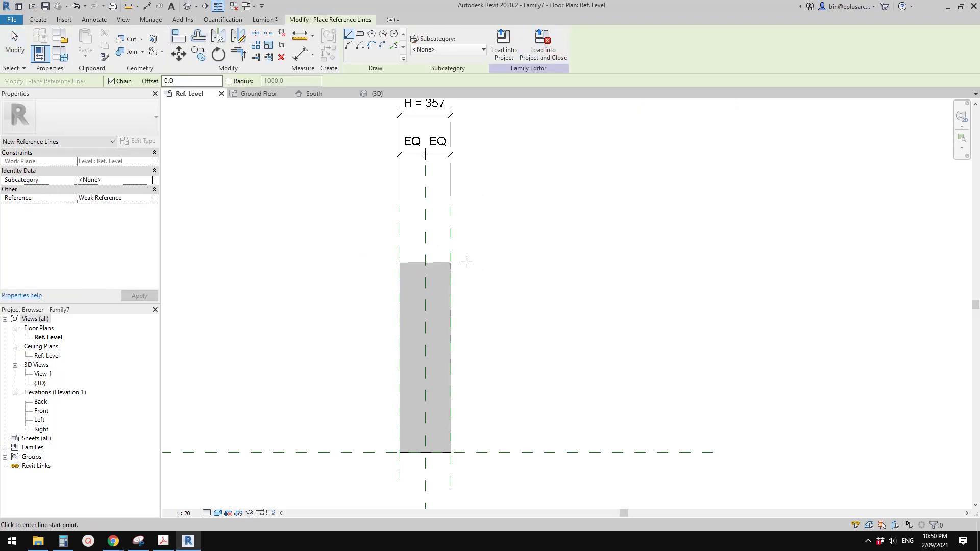
click(400, 246)
click(450, 246)
key(Escape)
key(Escape)
- Dimension the distance between the horizontal reference plane at the box's base and the new reference line above it
middle_drag(506, 268, 506, 255)
key(d)
key(i)
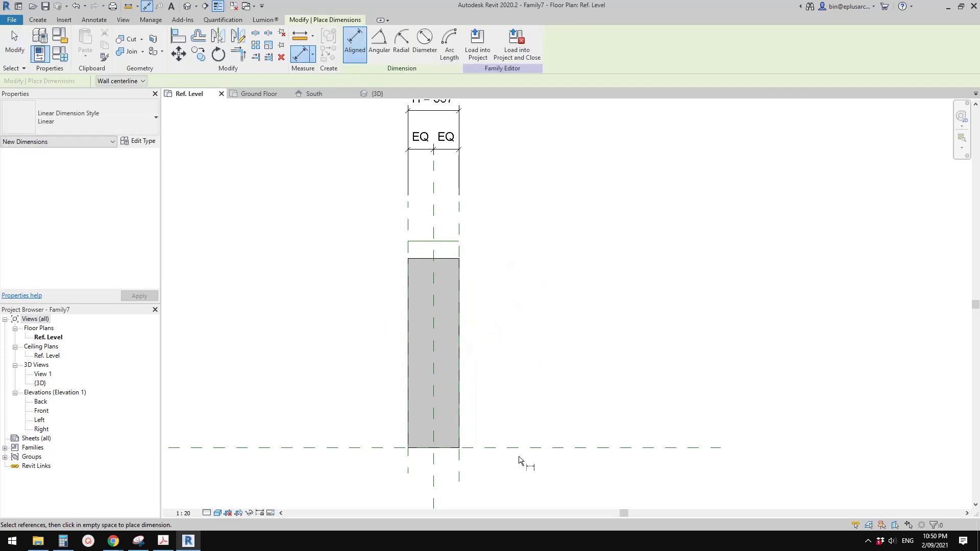
click(444, 242)
click(492, 252)
key(Escape)
key(Escape)
middle_drag(450, 268, 457, 276)
- Align the upper edge of the box extrusion to the new reference line
key(l)
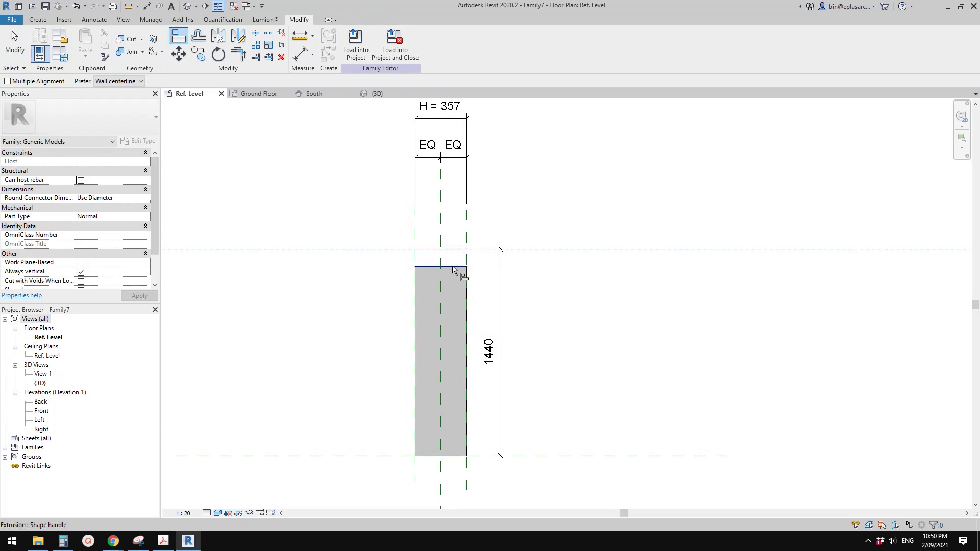
click(452, 269)
key(Escape)
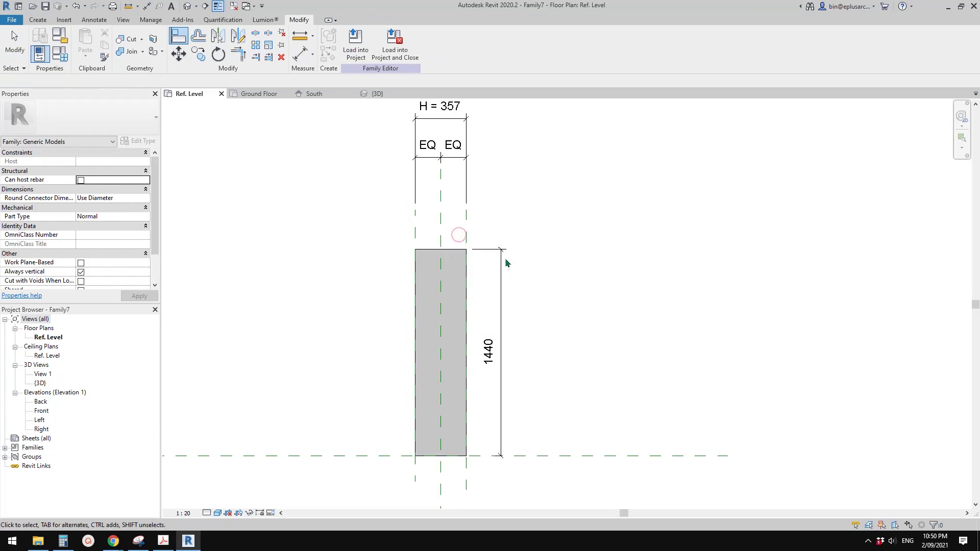
- Label the vertical dimension beside the box with the existing L parameter
click(501, 265)
click(393, 43)
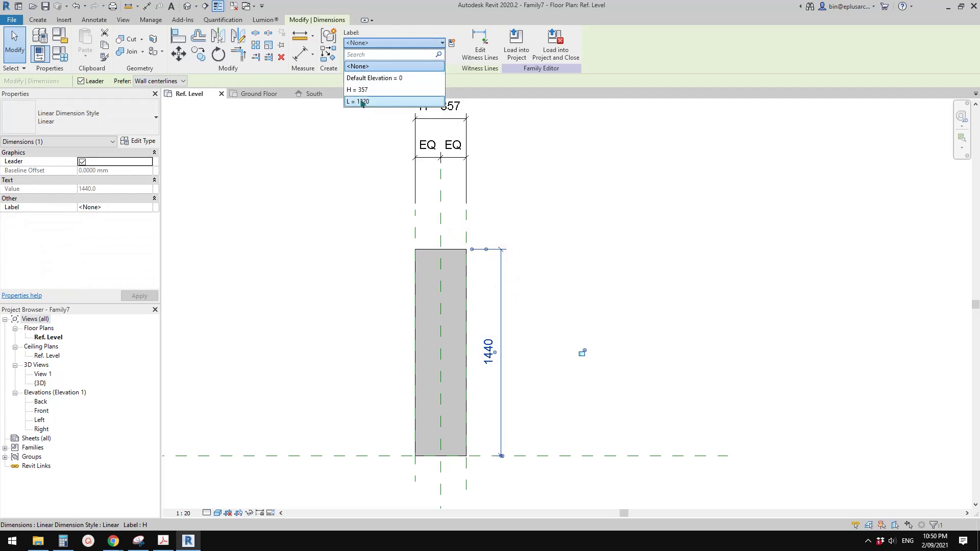
click(361, 102)
key(Escape)
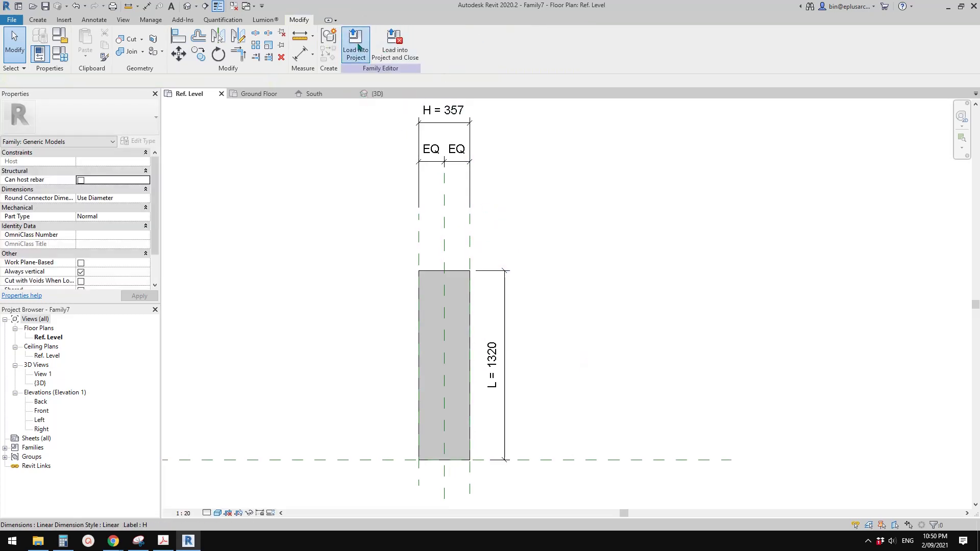
- Load the edited box family into the project
click(359, 48)
click(439, 242)
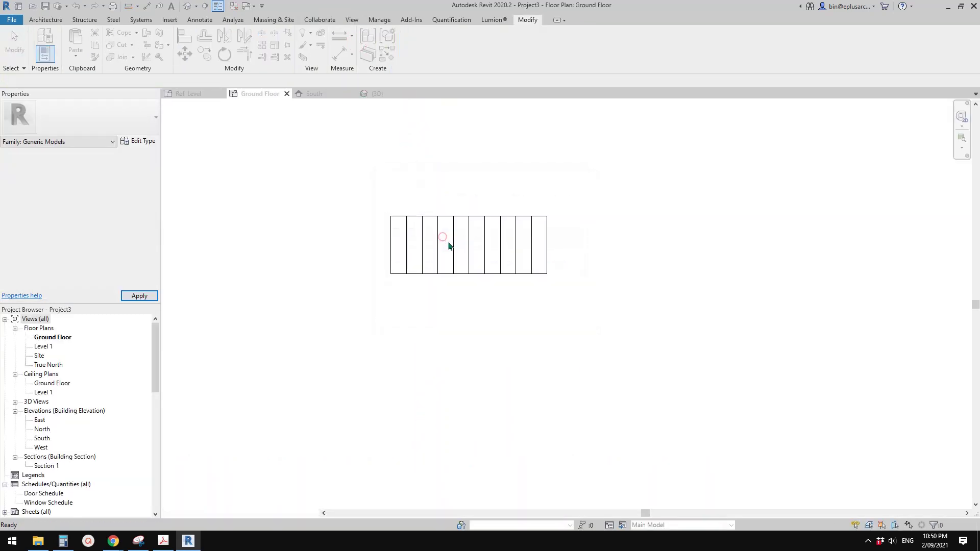
mouse_move(467, 265)
middle_down()
mouse_move(422, 290)
mouse_move(485, 193)
mouse_move(474, 271)
middle_up()
click(391, 280)
key(Escape)
- Examine individual boxes of the block in the 3D view from several angles, including their shape handles for the L length
click(187, 5)
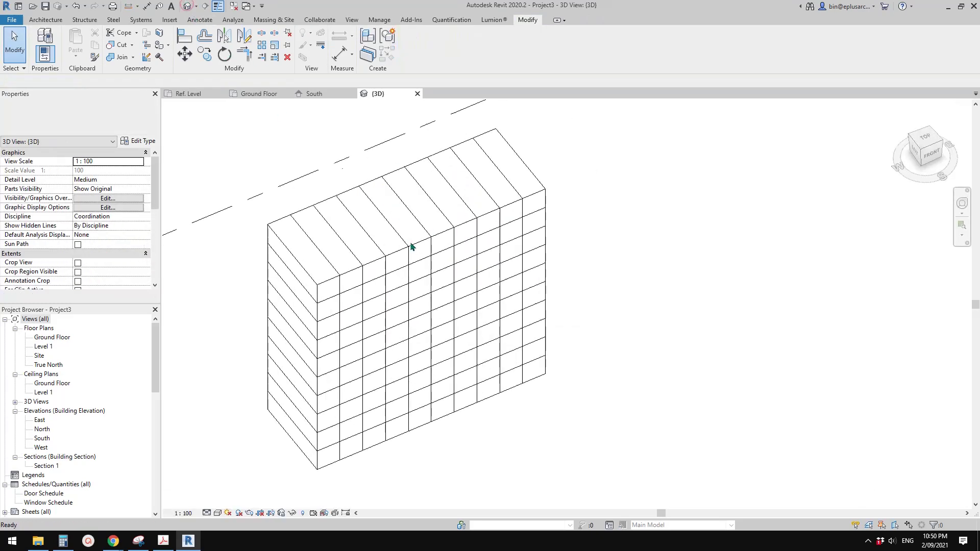
click(395, 231)
shift+middle_drag(395, 231, 417, 263)
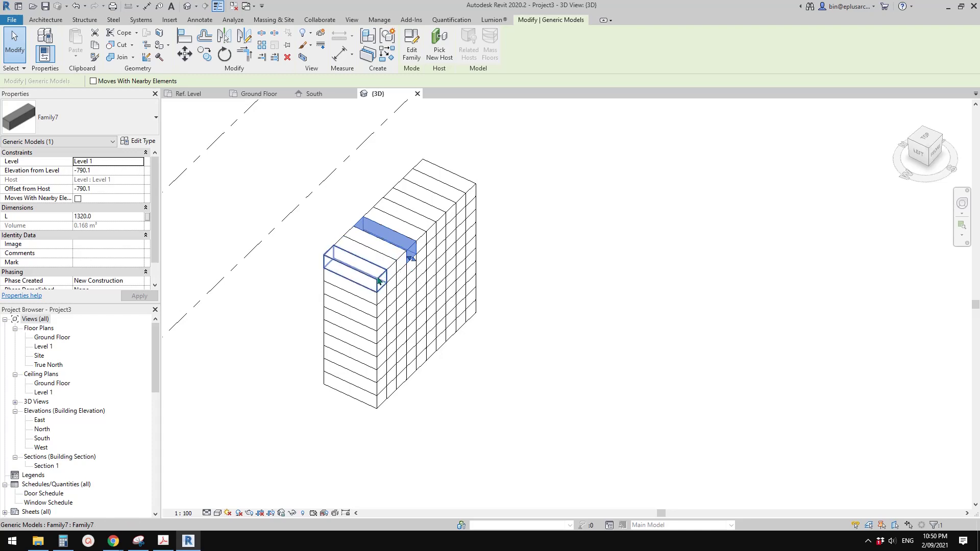
click(378, 281)
scroll(446, 304, up, 2)
key(Escape)
shift+middle_drag(475, 330, 435, 321)
scroll(444, 385, down, 1)
shift+middle_drag(476, 382, 511, 429)
scroll(503, 408, up, 1)
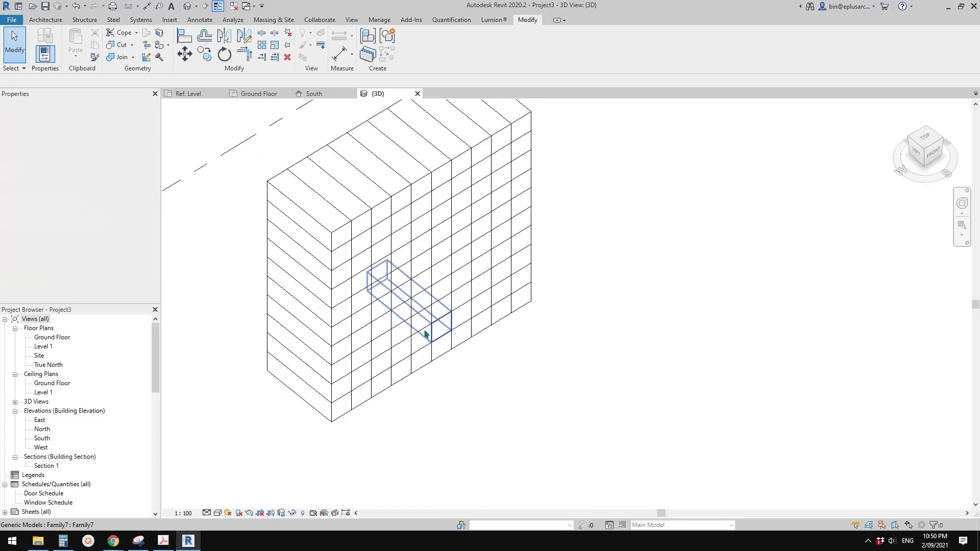
click(421, 325)
shift+middle_drag(421, 325, 431, 352)
key(Escape)
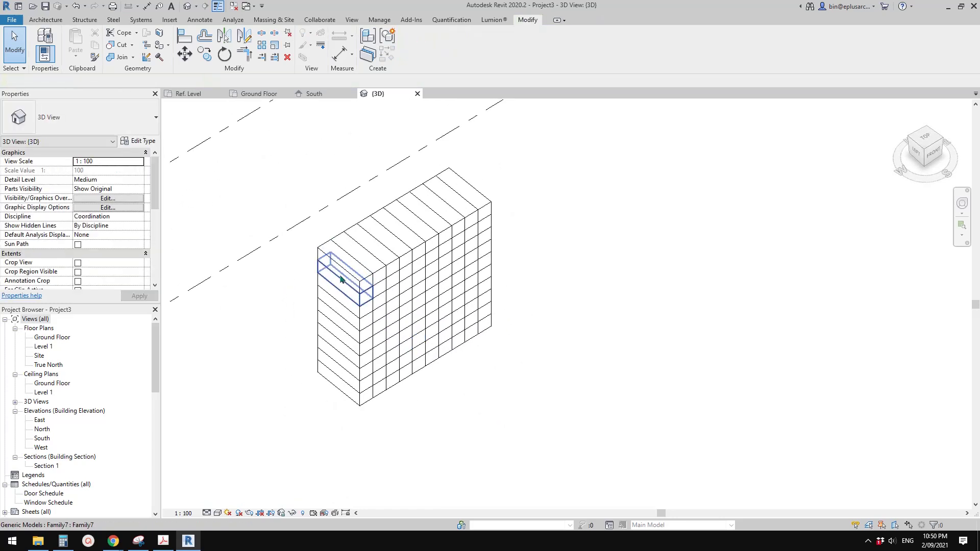
shift+middle_drag(401, 297, 451, 342)
click(428, 291)
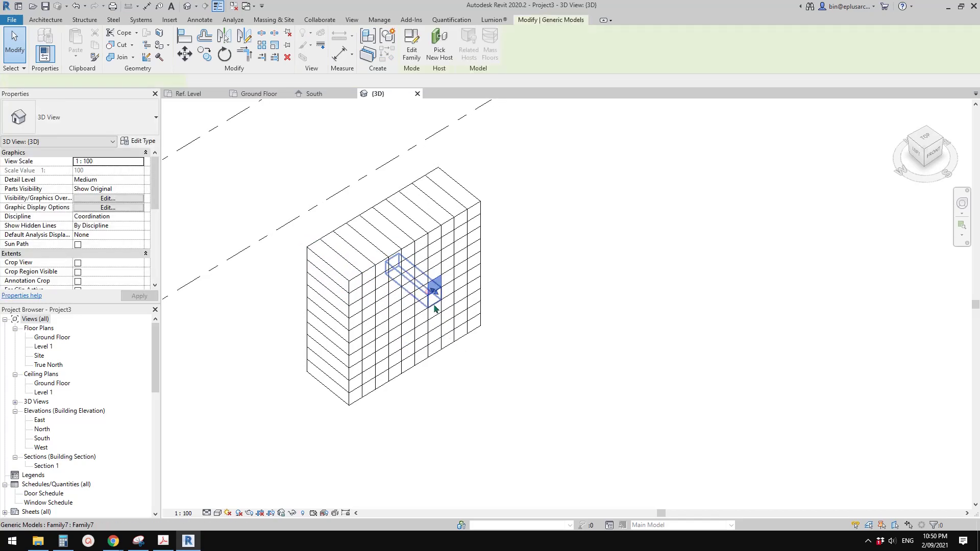
shift+middle_drag(430, 292, 454, 297)
key(Escape)
- Stretch four boxes outward from the block's front face by different lengths using their shape handles
drag(396, 261, 425, 342)
click(466, 374)
click(388, 306)
drag(384, 301, 397, 313)
click(423, 400)
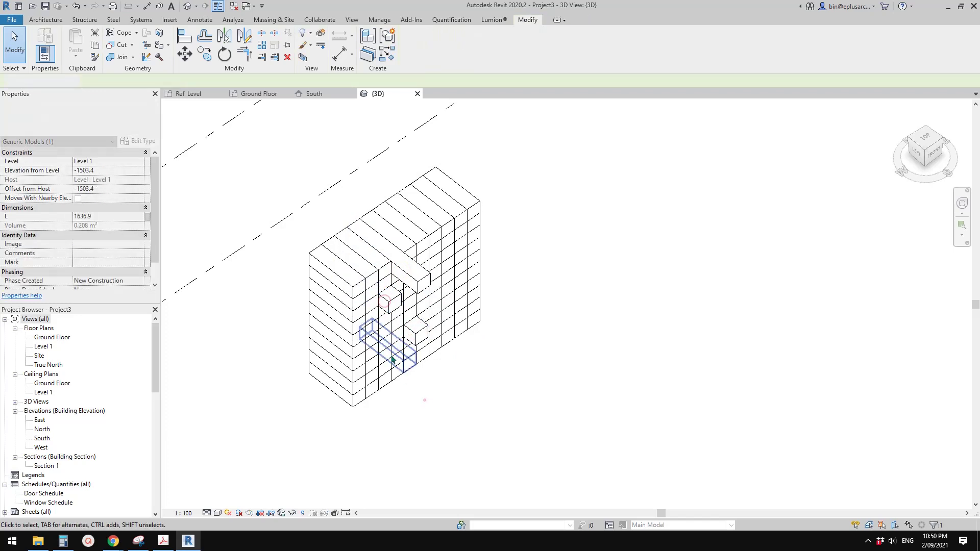
shift+middle_drag(424, 399, 405, 339)
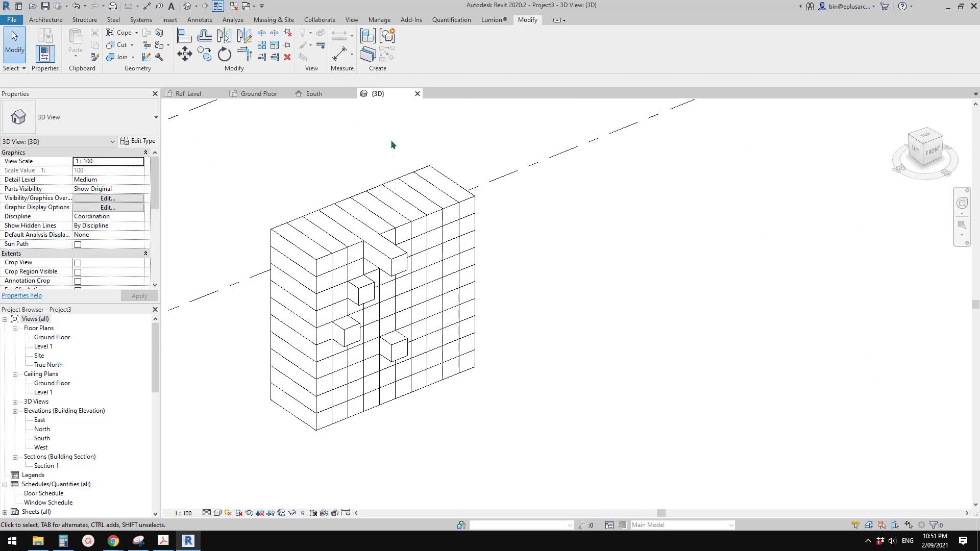
- Close the inactive views, launch Dynamo and arrange its window side by side with Revit
click(234, 6)
click(380, 19)
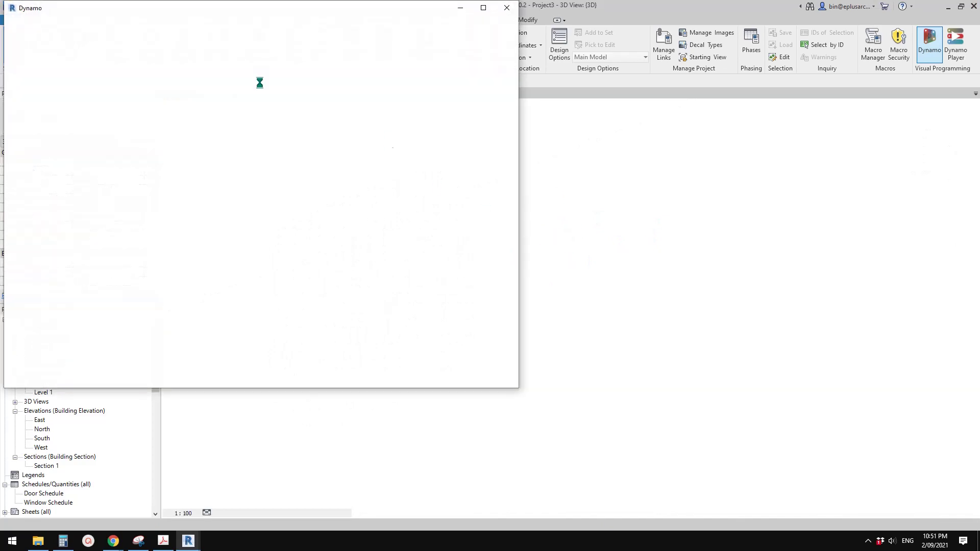
drag(267, 10, 977, 141)
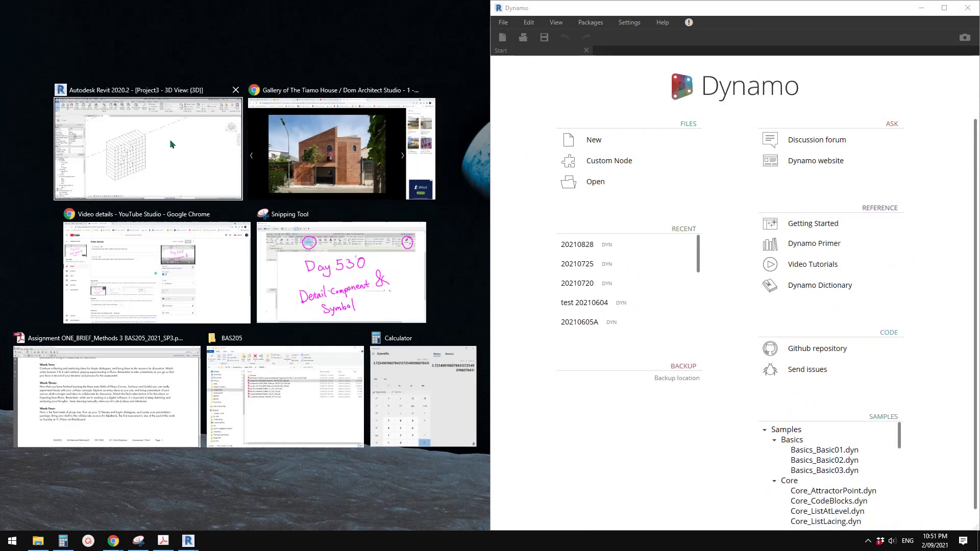
click(170, 139)
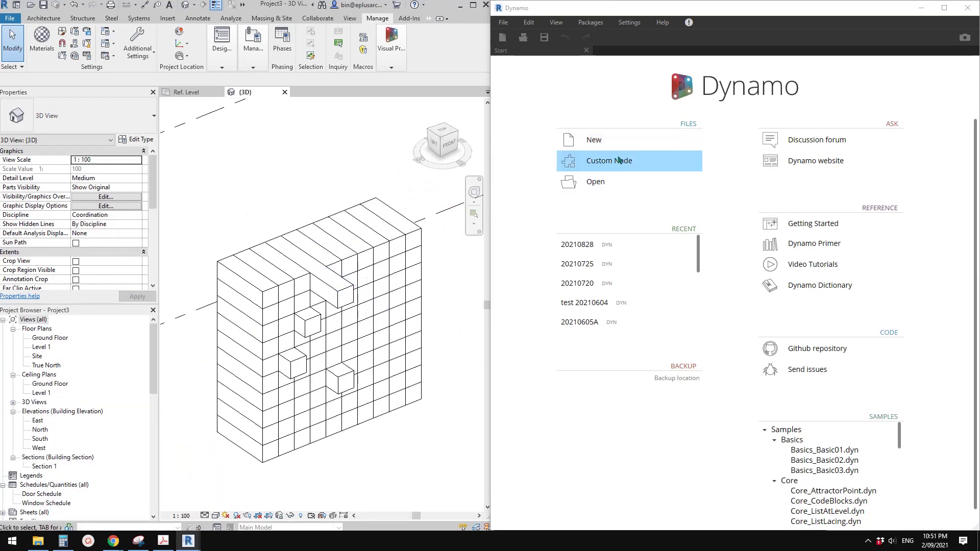
- Start a new Dynamo graph and expand the node library
click(596, 142)
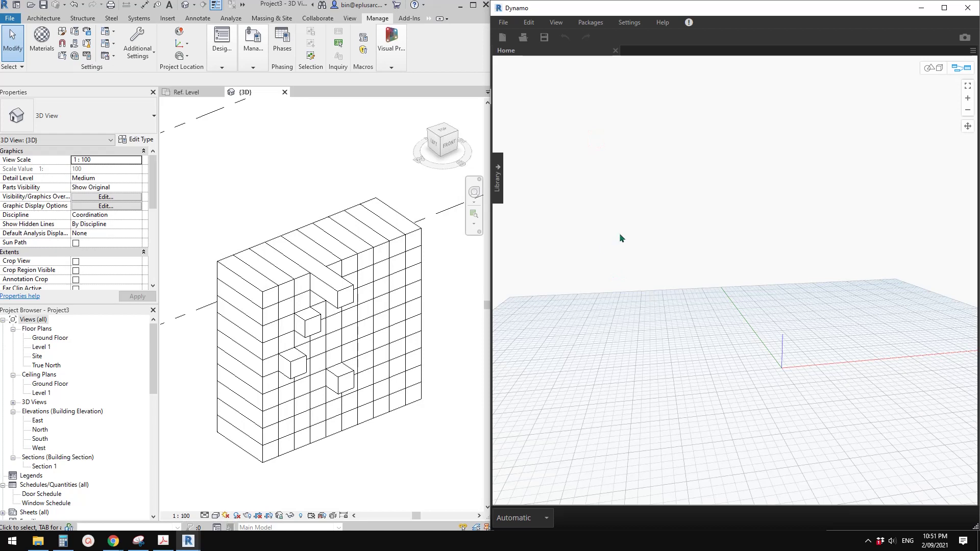
click(499, 181)
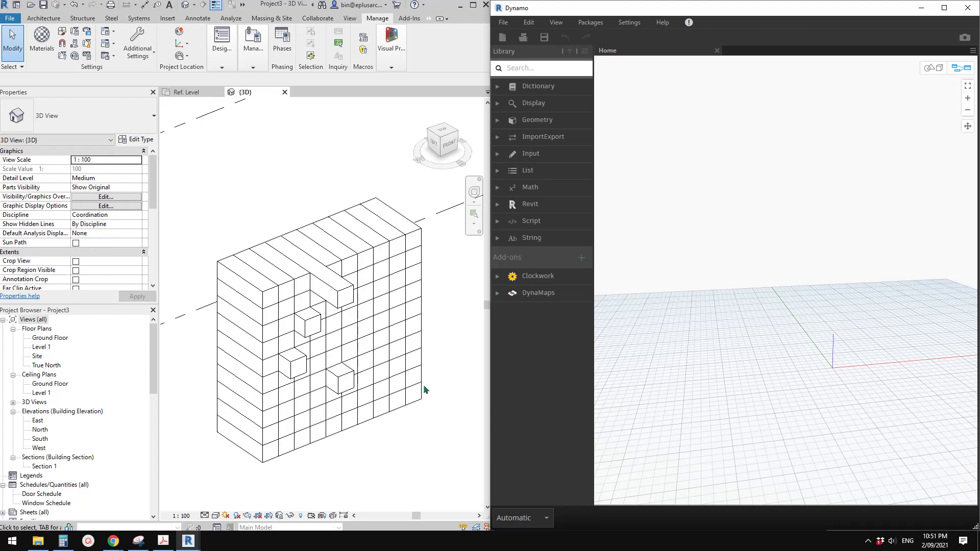
- Start a model in-place component in Revit in the Mass category, accepting the default name
scroll(390, 354, down, 3)
shift+middle_drag(403, 365, 318, 250)
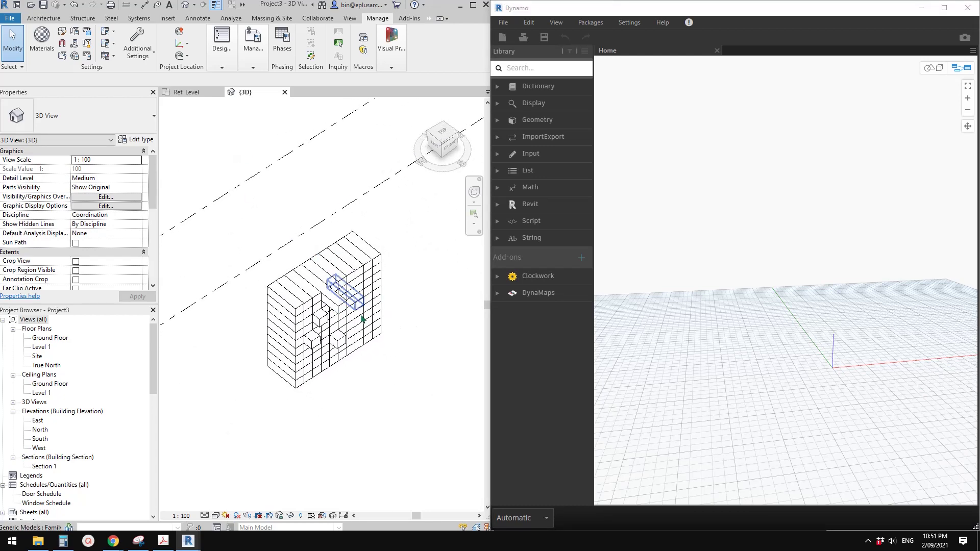
shift+middle_drag(388, 315, 357, 330)
click(44, 18)
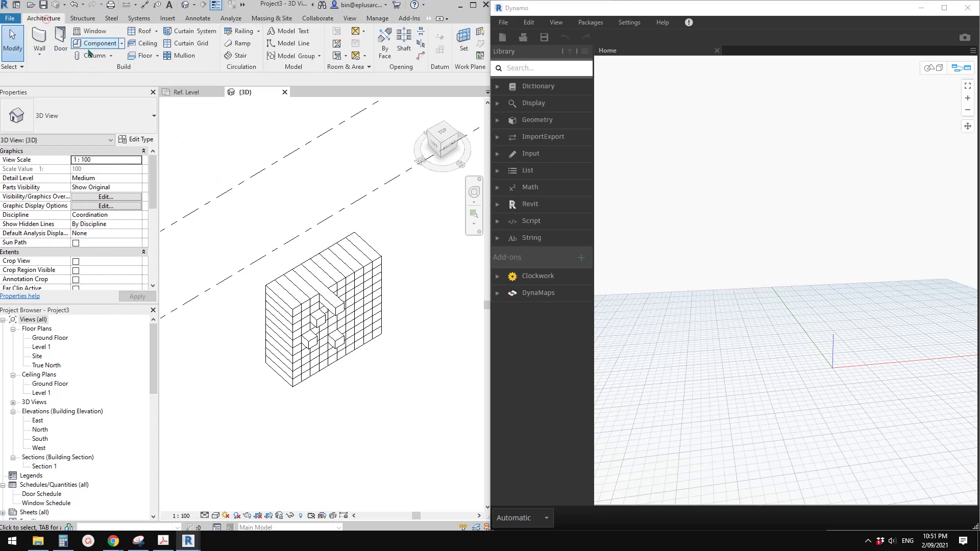
click(122, 44)
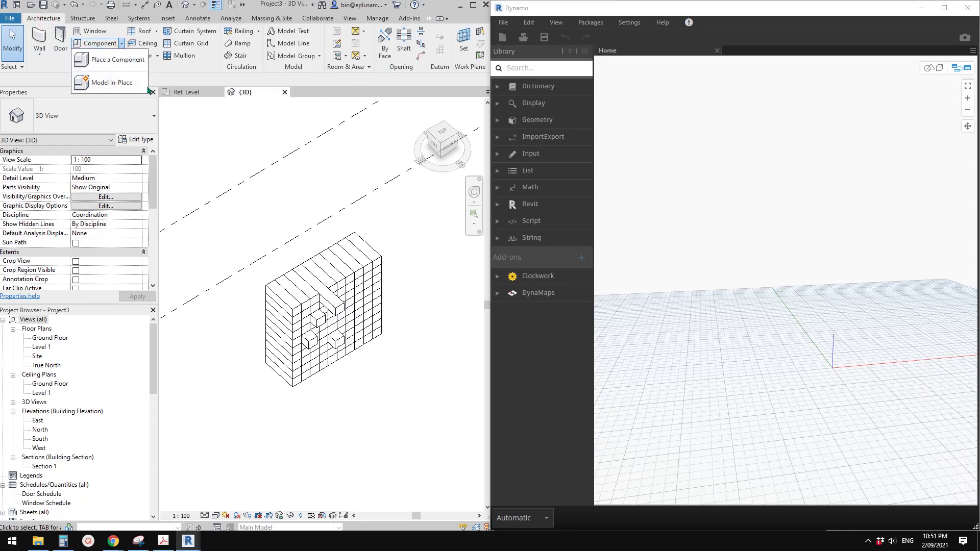
click(107, 82)
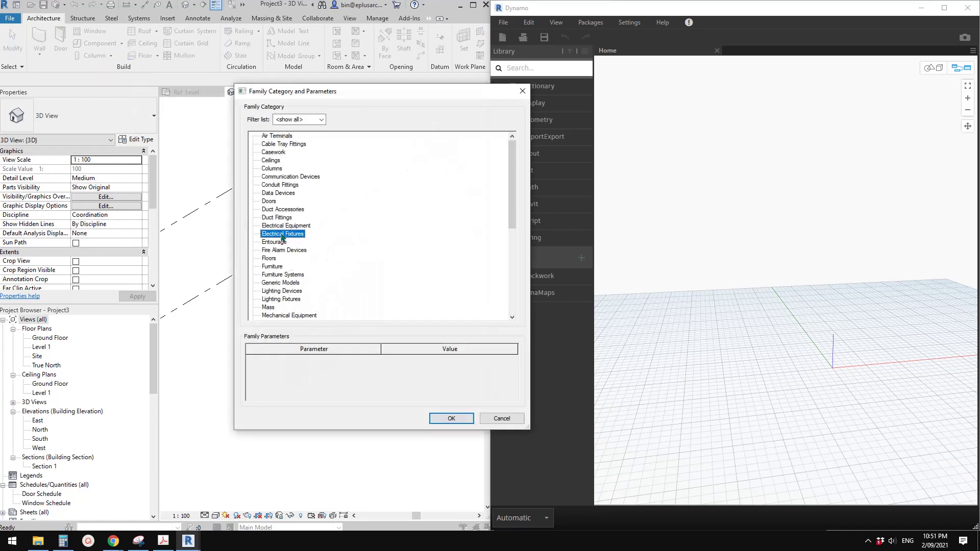
click(452, 418)
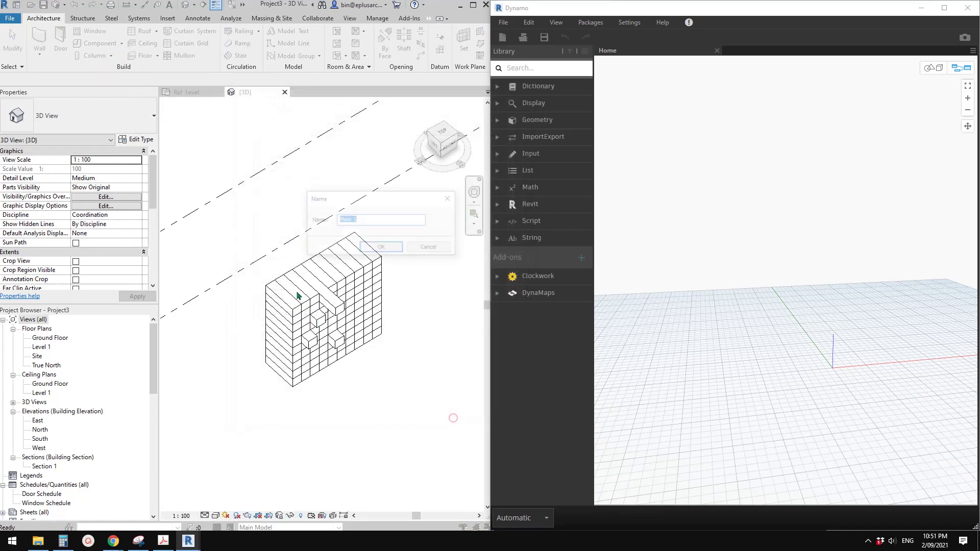
click(385, 247)
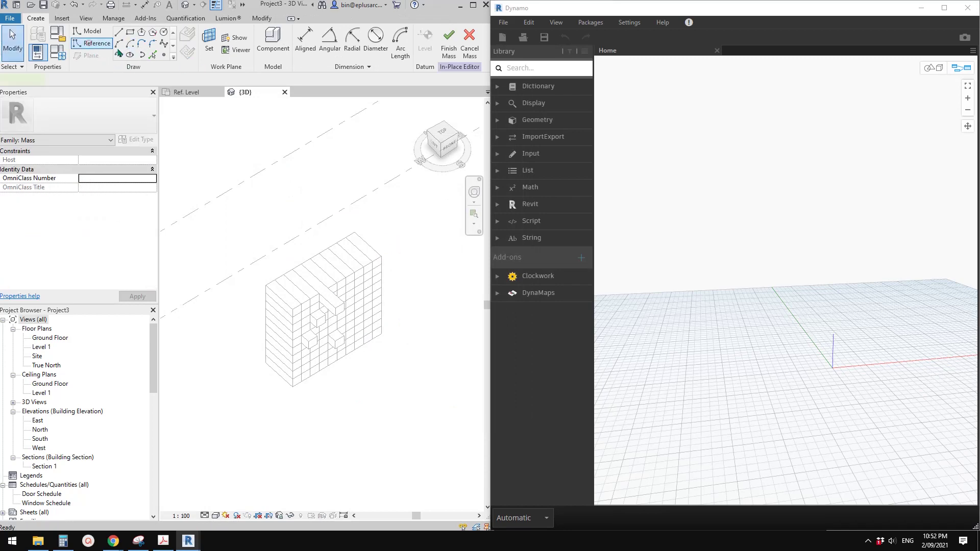
- Draw a curved three-point reference spline on the Ground Floor level in front of the box block
click(96, 43)
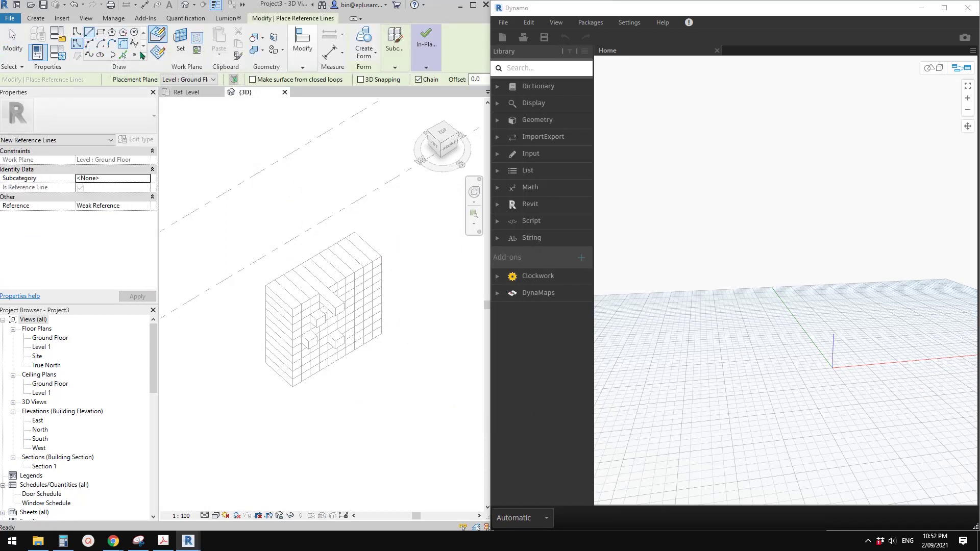
click(90, 55)
click(335, 422)
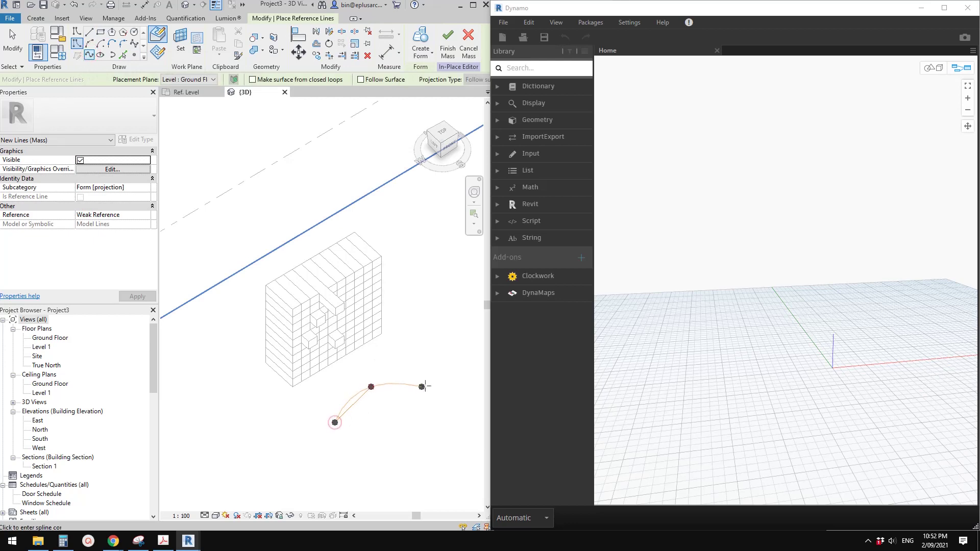
key(Escape)
key(Escape)
- Copy the reference spline vertically to make three curves stacked above one another
click(411, 383)
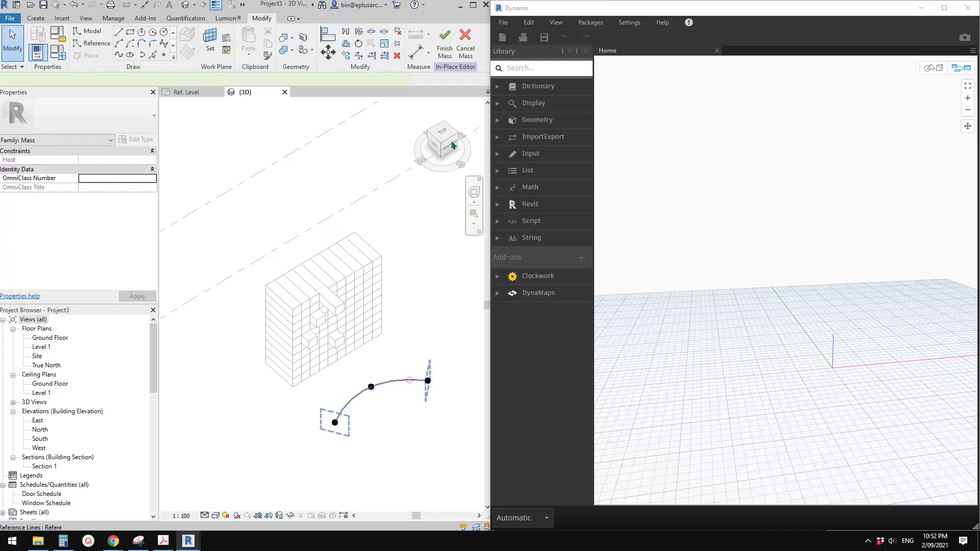
click(450, 146)
drag(368, 305, 329, 124)
shift+middle_drag(377, 229, 361, 292)
- Create a lofted surface form from the three stacked reference splines
ctrl+click(350, 156)
ctrl+click(356, 203)
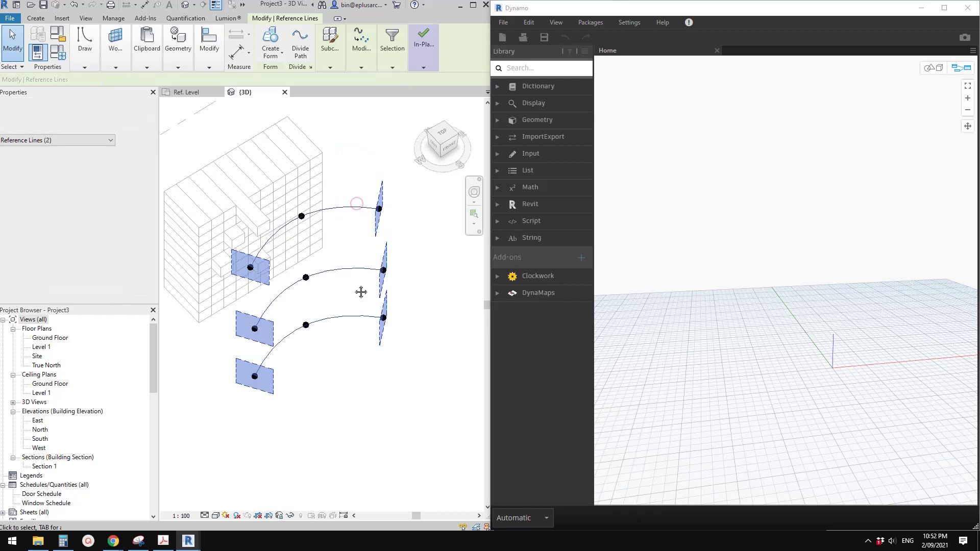
click(275, 41)
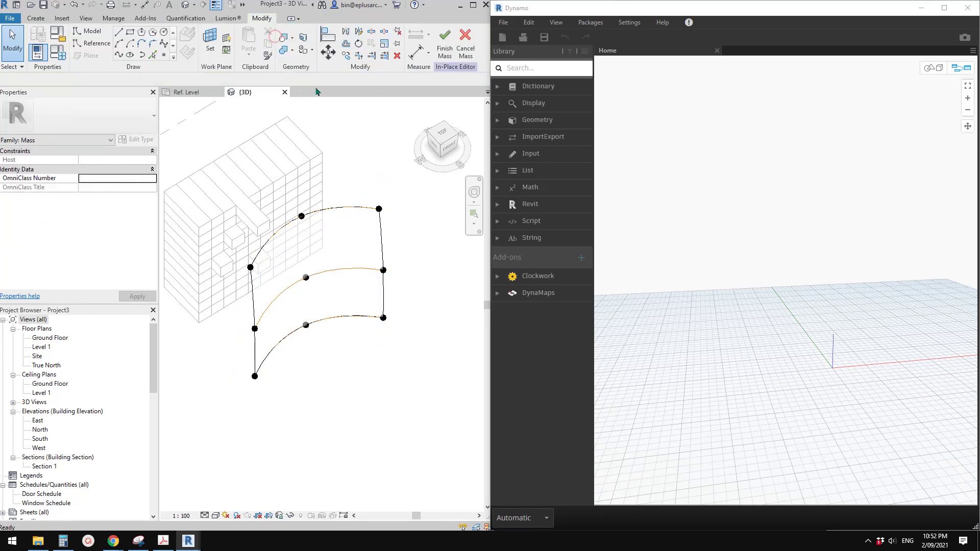
- Reshape the surface by moving the middle points of its profile curves in different directions, and finish the mass
click(305, 279)
shift+middle_drag(311, 282, 411, 200)
click(412, 200)
shift+middle_drag(408, 276, 332, 248)
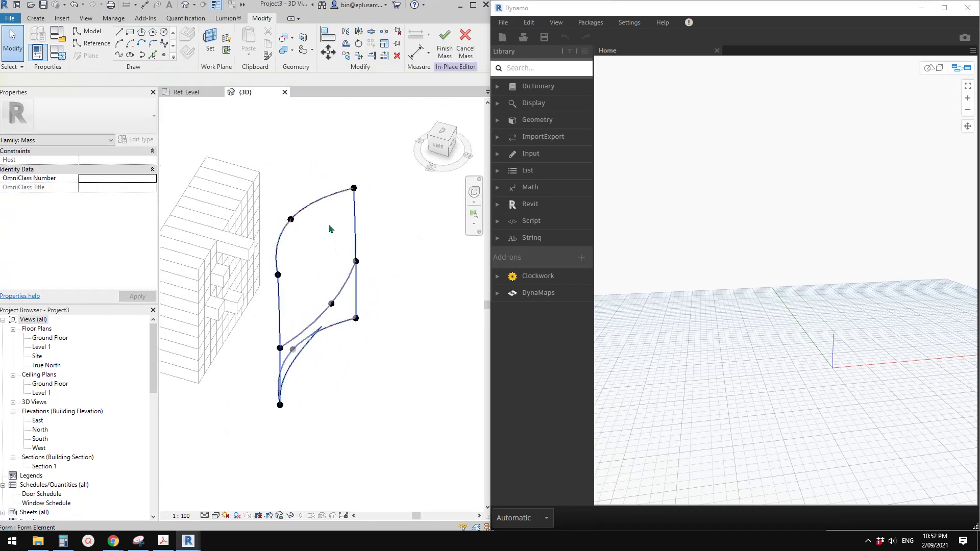
drag(311, 234, 291, 220)
click(366, 286)
shift+middle_drag(365, 287, 385, 383)
shift+middle_drag(356, 311, 310, 305)
shift+middle_drag(245, 296, 380, 258)
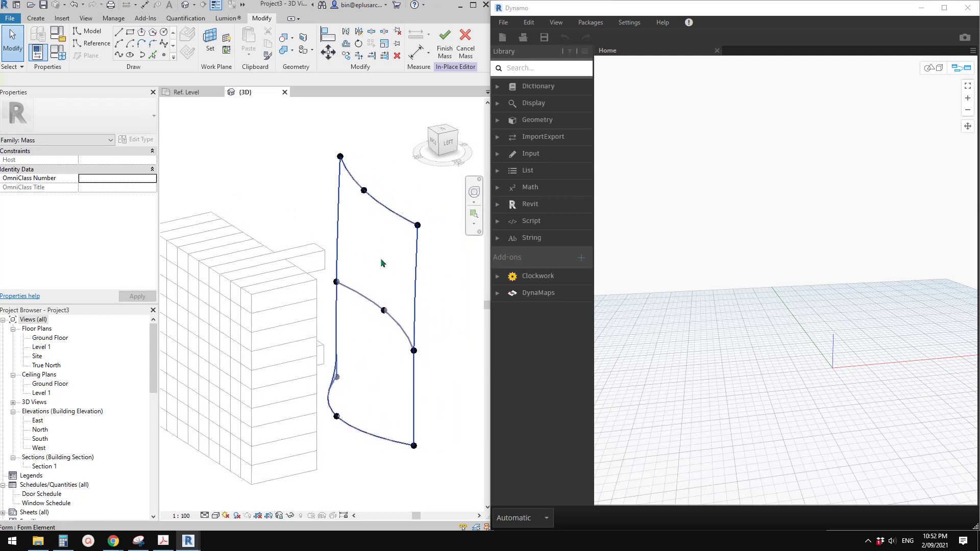
click(441, 51)
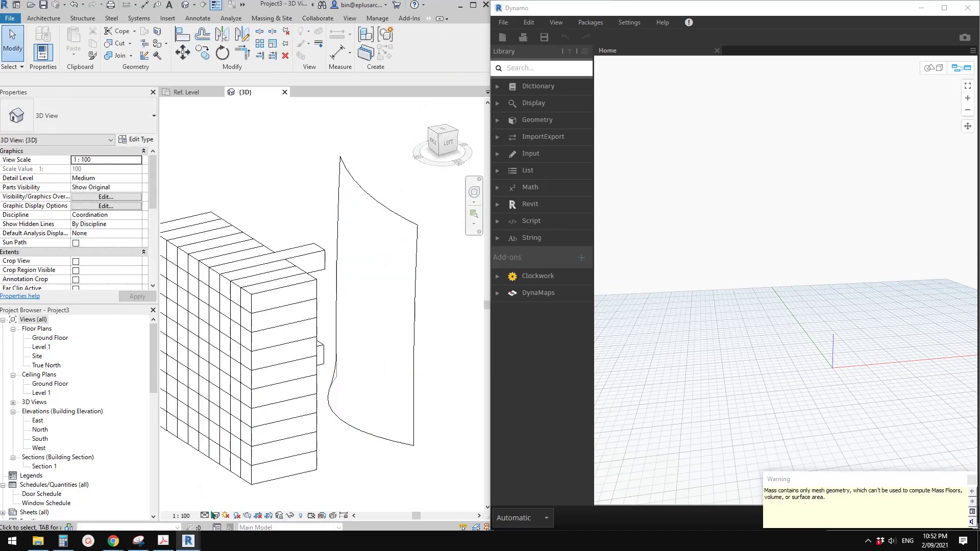
- Switch the 3D view to a shaded visual style
click(228, 514)
click(232, 474)
mouse_move(244, 476)
shift+middle_down()
mouse_move(271, 418)
mouse_move(341, 337)
shift+middle_up()
- Open the curved mass for in-place editing and create a new material for its surface form
click(342, 335)
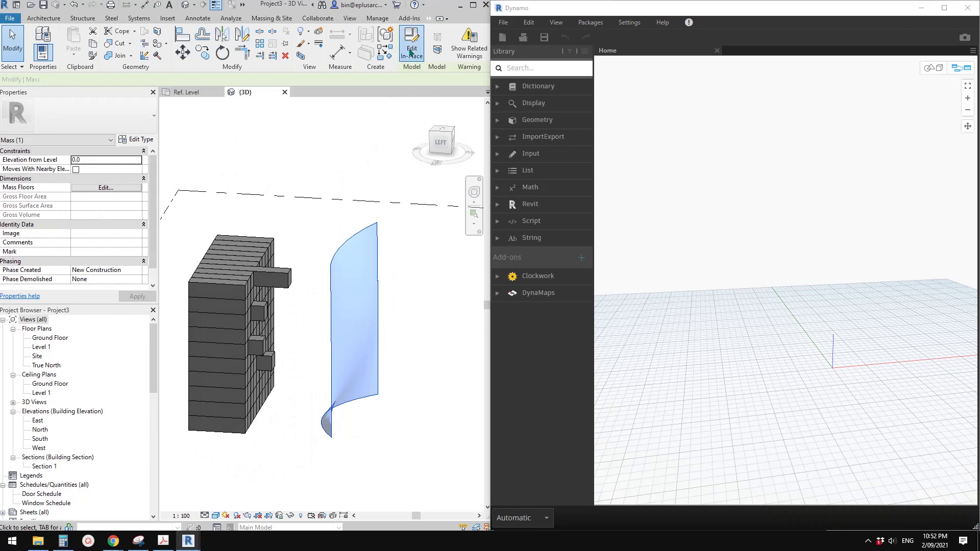
double_click(354, 305)
click(354, 305)
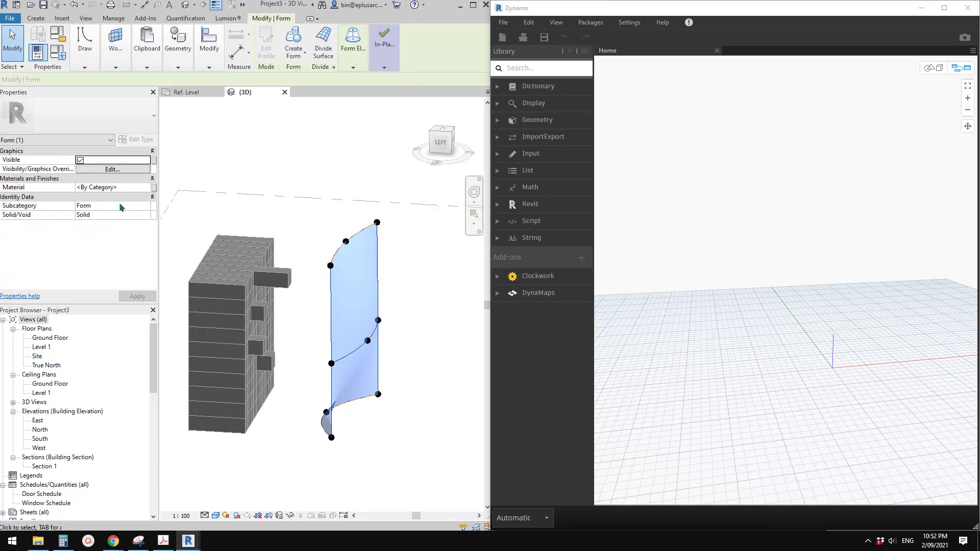
click(144, 191)
click(147, 188)
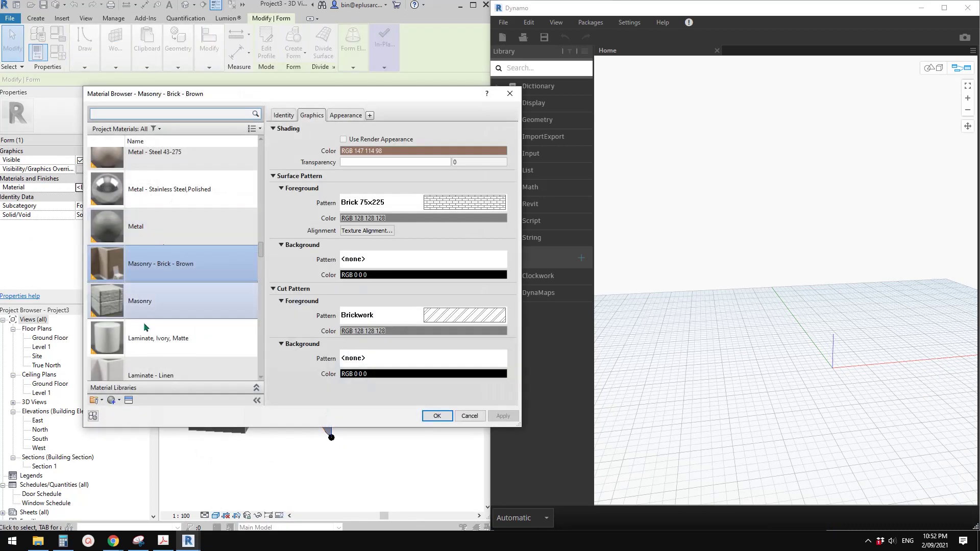
click(127, 408)
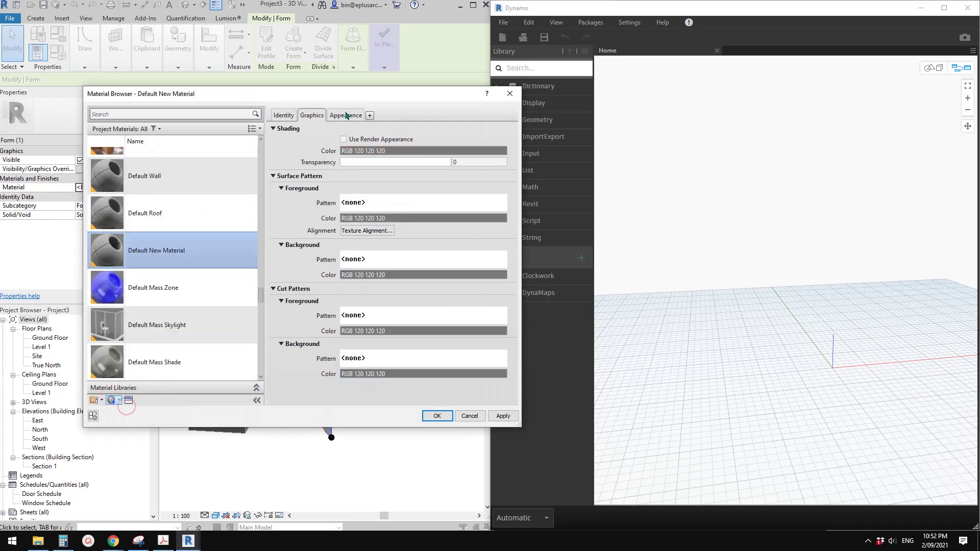
- Set the new material's appearance color to RGB 64 128 128 and use the render appearance for its shading
click(347, 116)
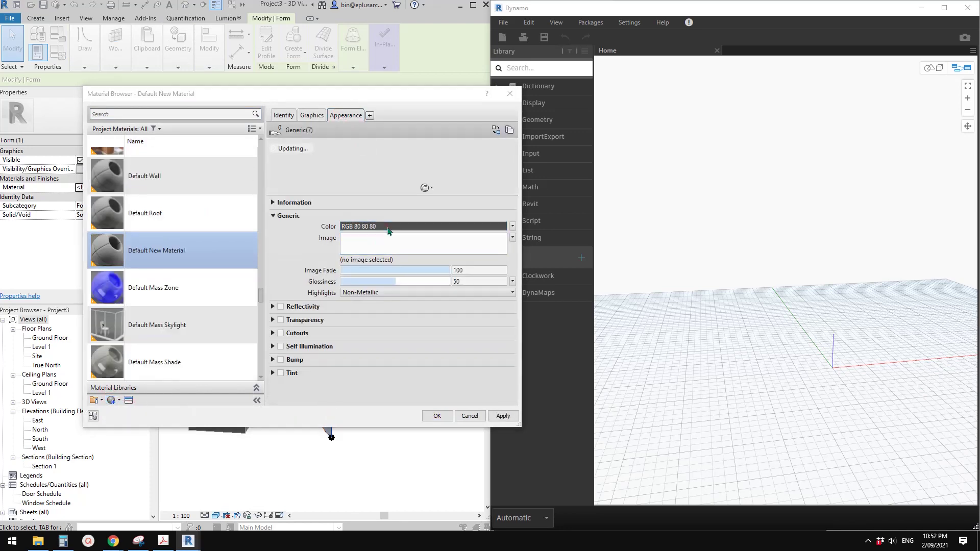
click(388, 227)
click(249, 244)
click(343, 347)
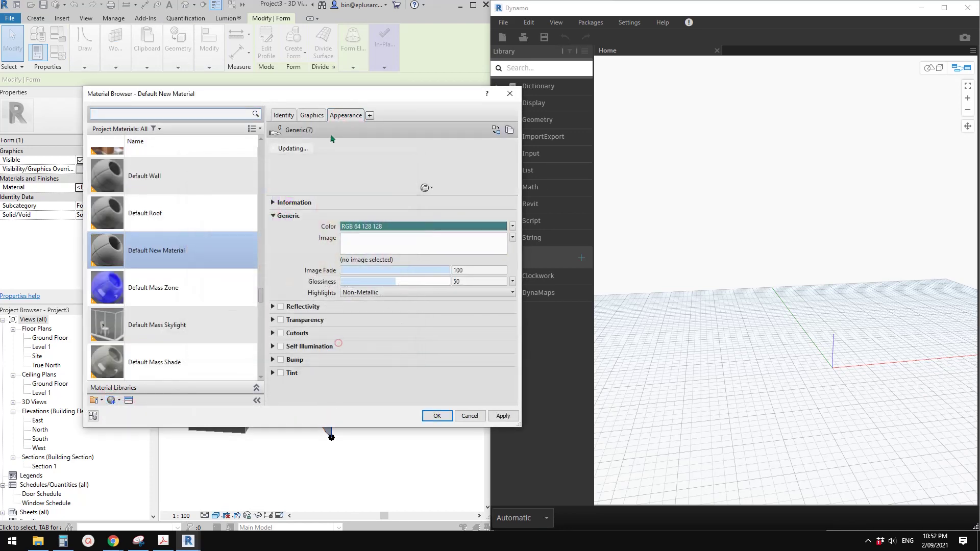
click(310, 115)
click(350, 141)
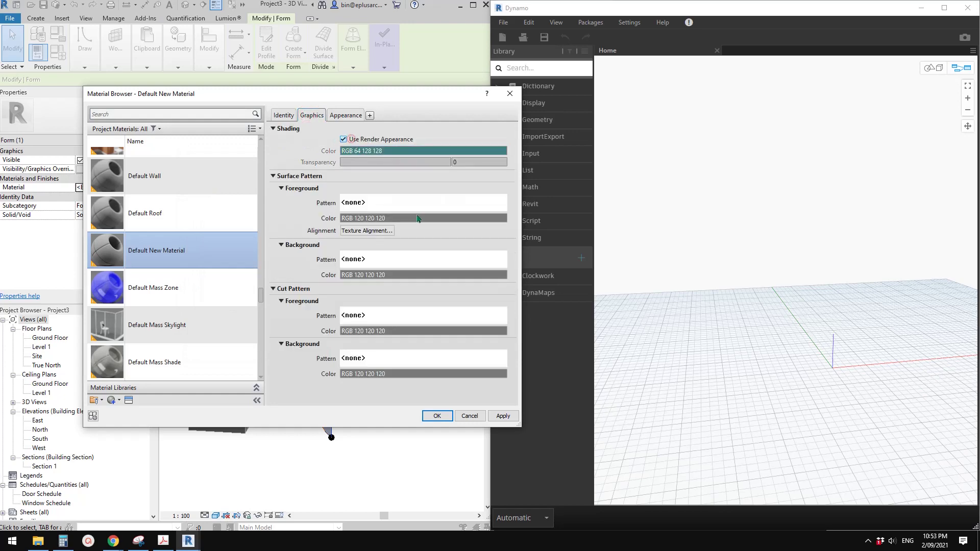
- Apply the new material to the surface form and finish the in-place mass
click(437, 416)
click(423, 430)
shift+middle_drag(350, 435, 459, 442)
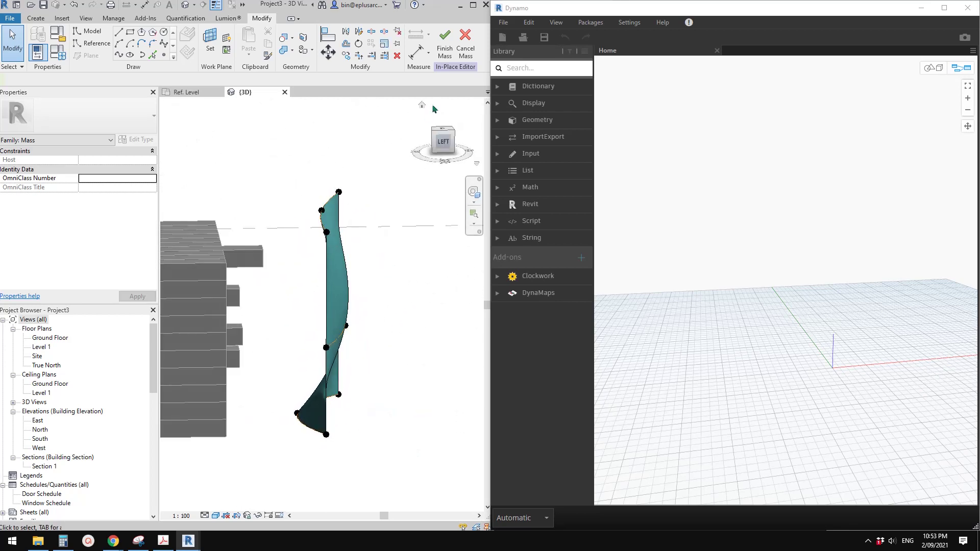
click(442, 60)
shift+middle_drag(357, 306, 260, 341)
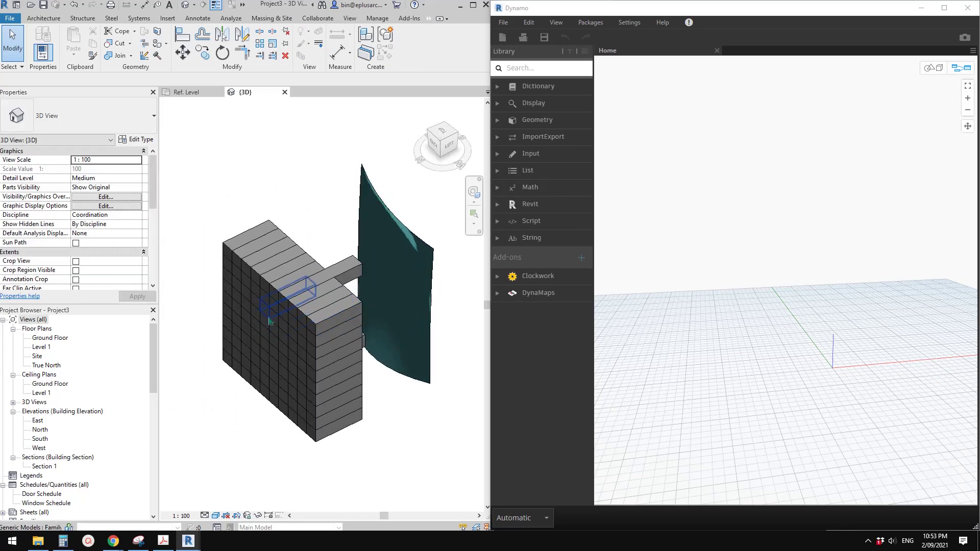